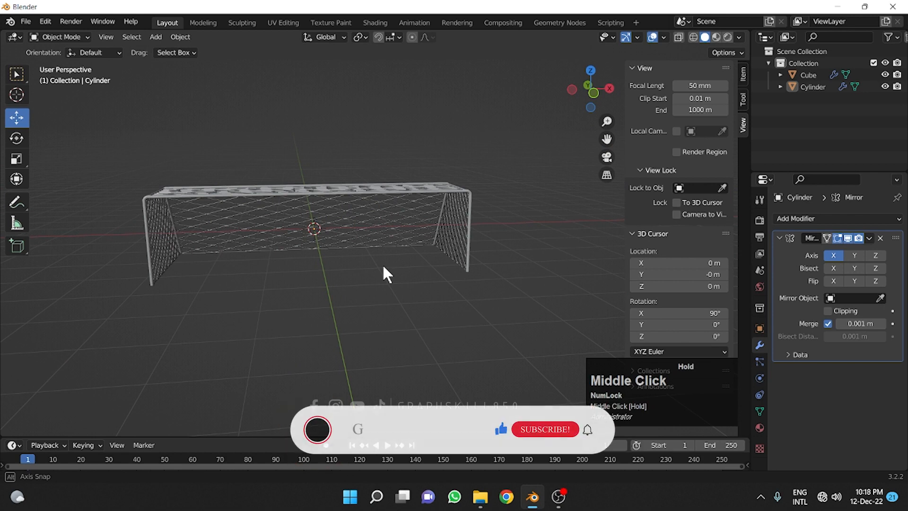
- Inspect the finished soccer goal model from another angle and save the file
middle_click_drag(383, 267, 287, 287)
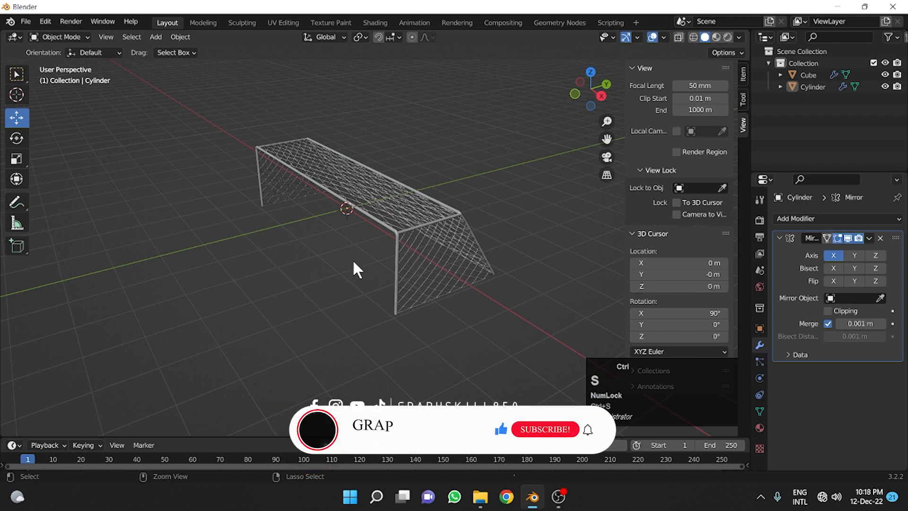
key("ctrl+s")
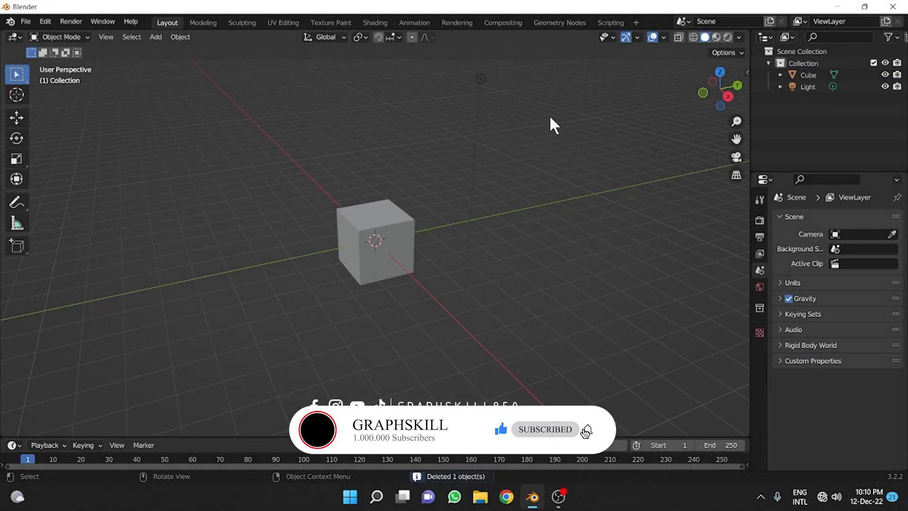
- Delete the light and stretch the cube along the X axis by a factor of about 3.74
left_click_drag(549, 118, 463, 75)
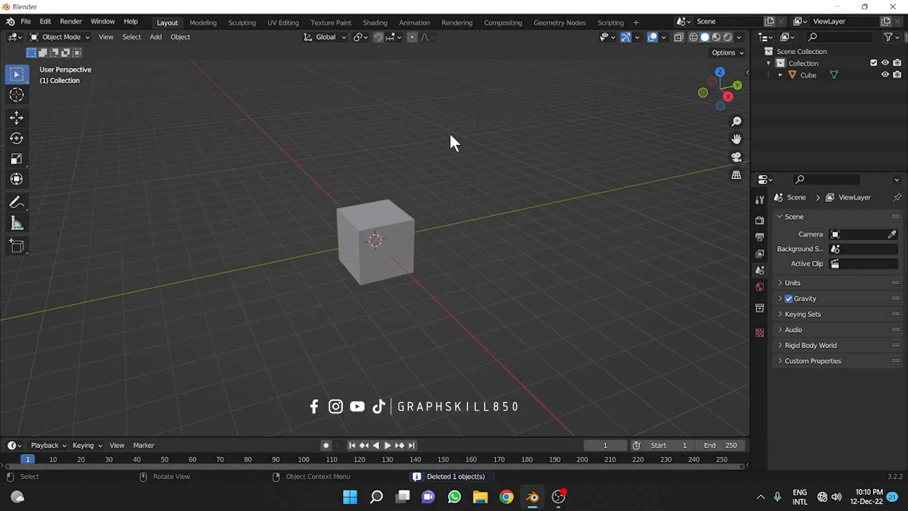
left_click(396, 261)
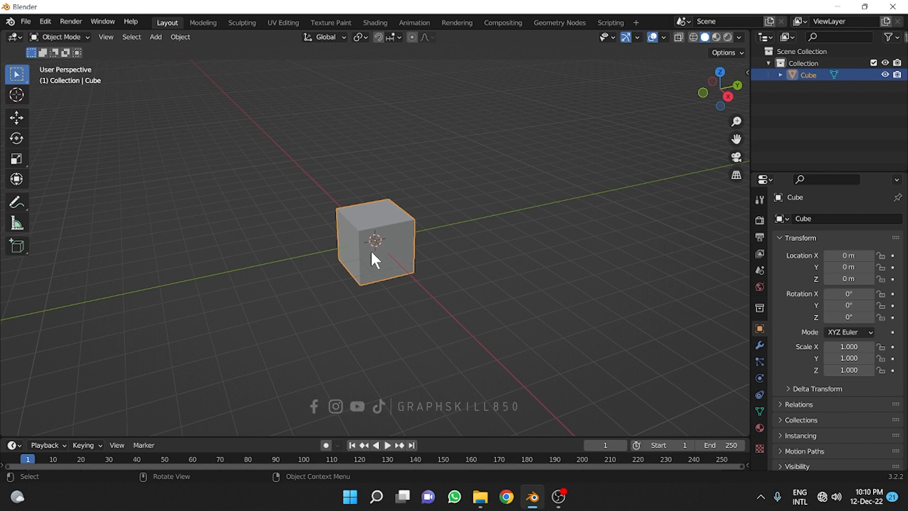
key("s")
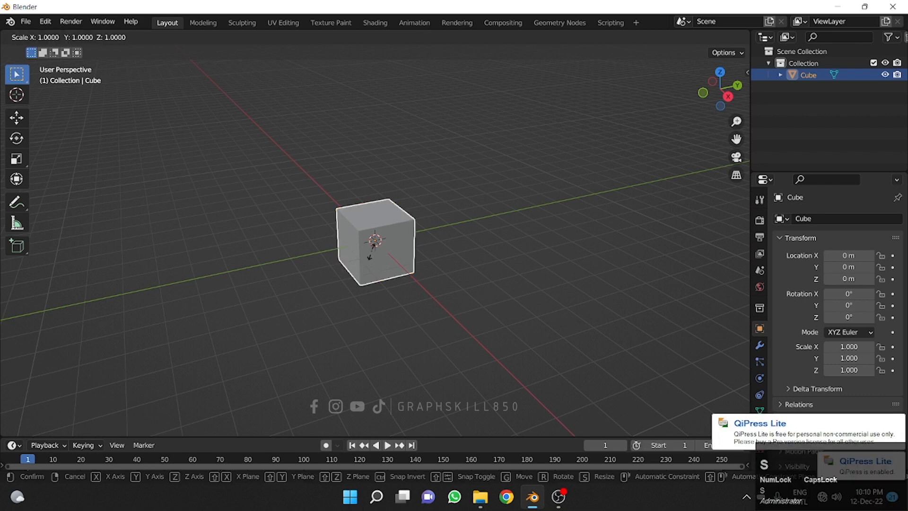
key("x")
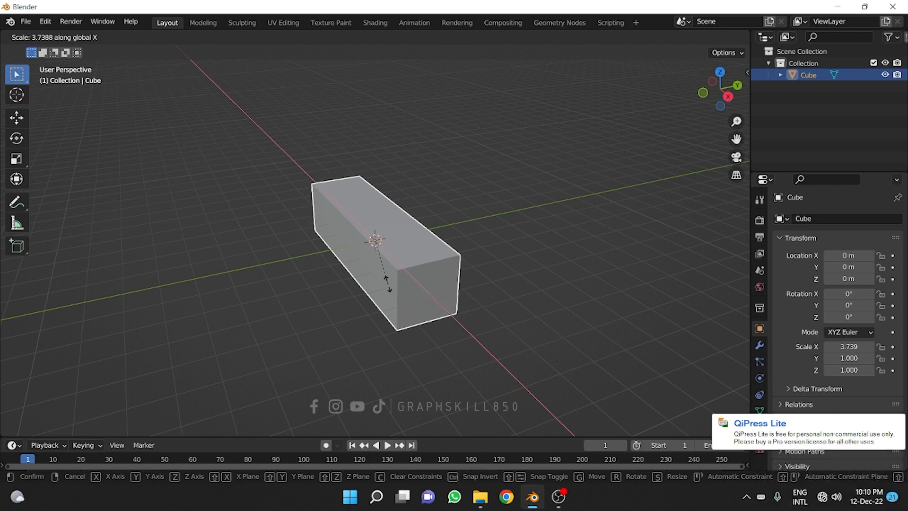
left_click(387, 282)
- In X-ray Edit Mode, slope the box's +Y side by moving its upper vertices slightly inward and its lower vertices outward along Y
middle_click_drag(307, 274, 238, 328)
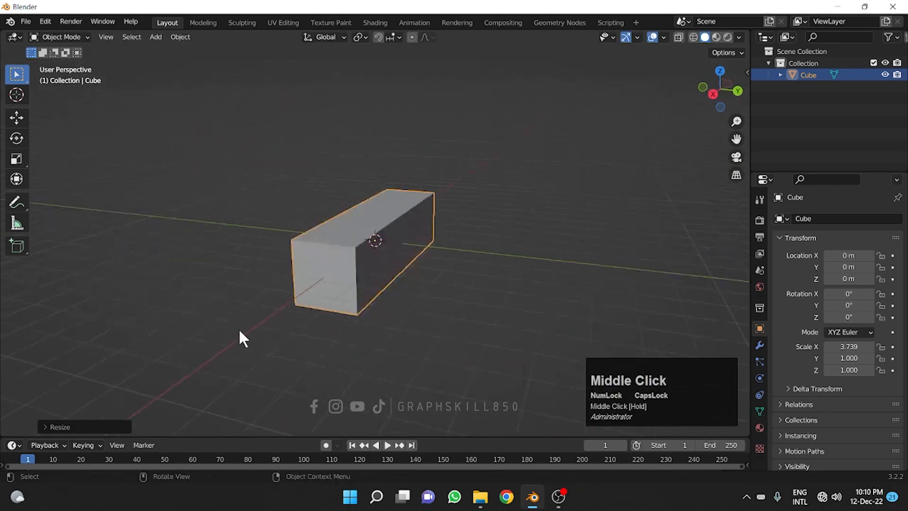
left_click(679, 37)
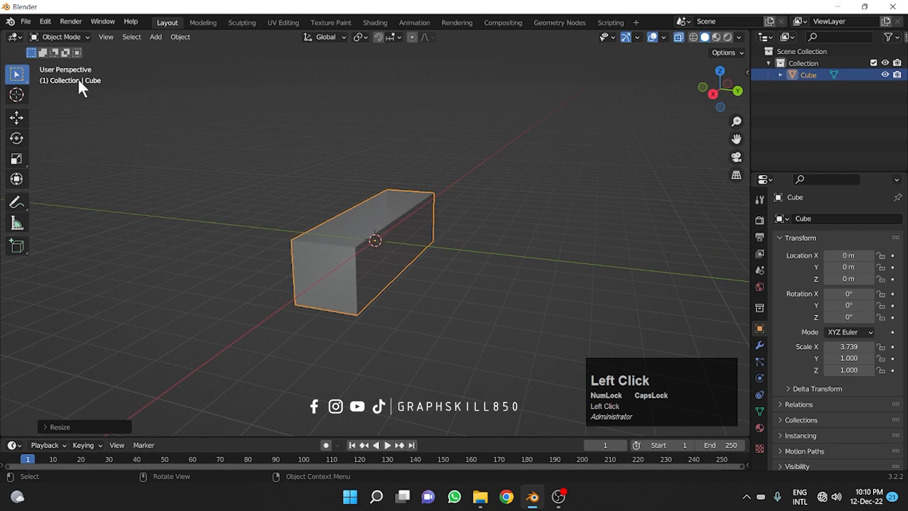
key("Tab")
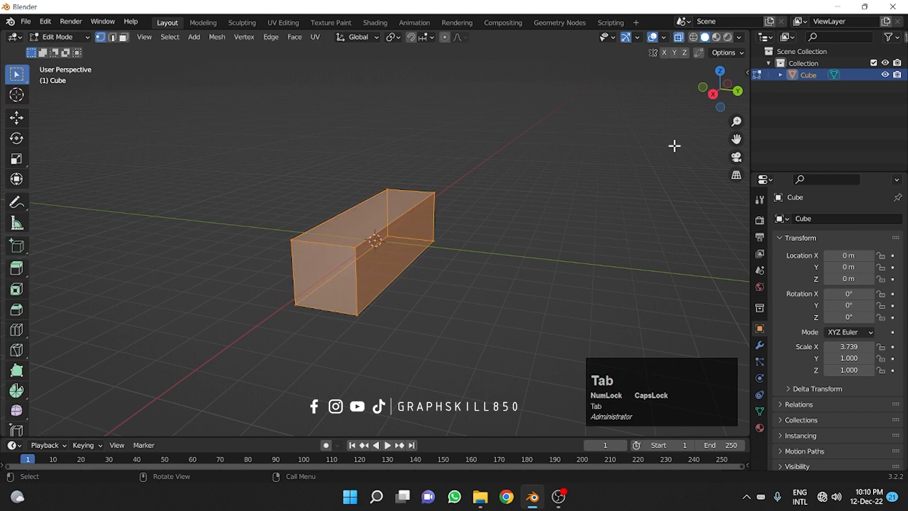
left_click(712, 94)
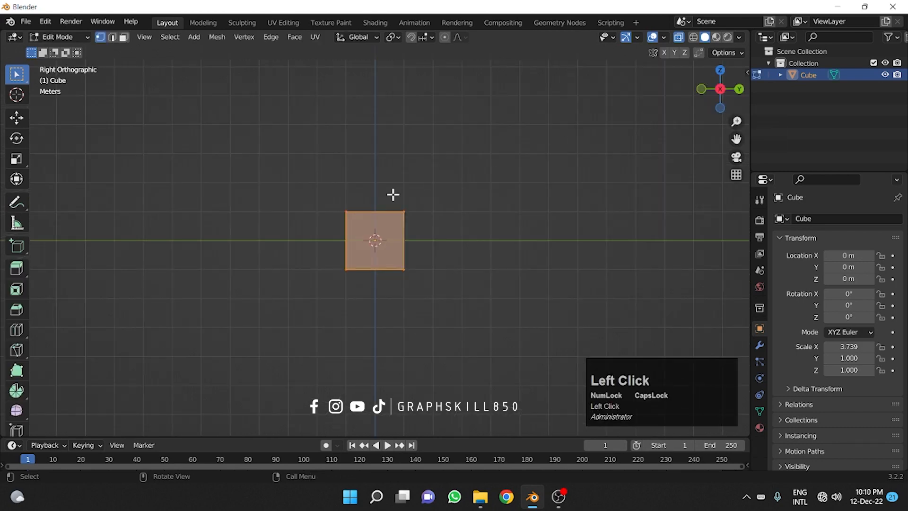
left_click_drag(384, 200, 439, 327)
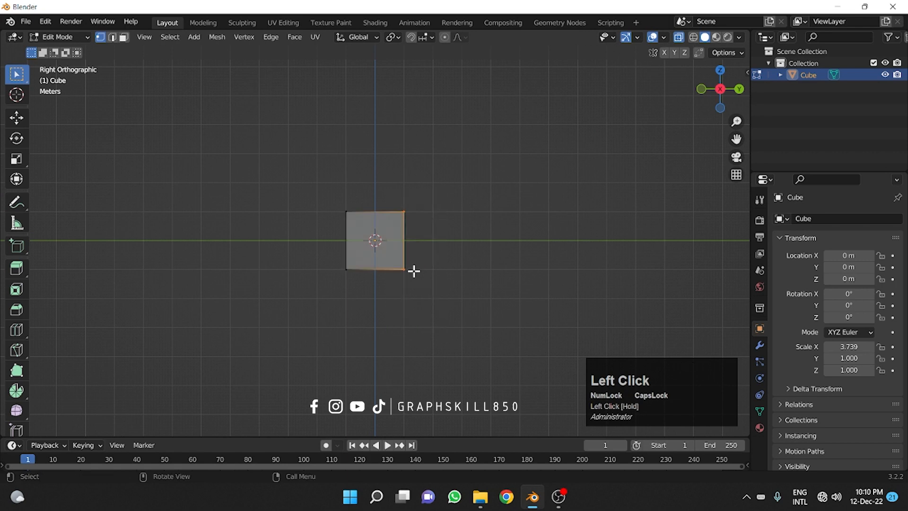
left_click(15, 124)
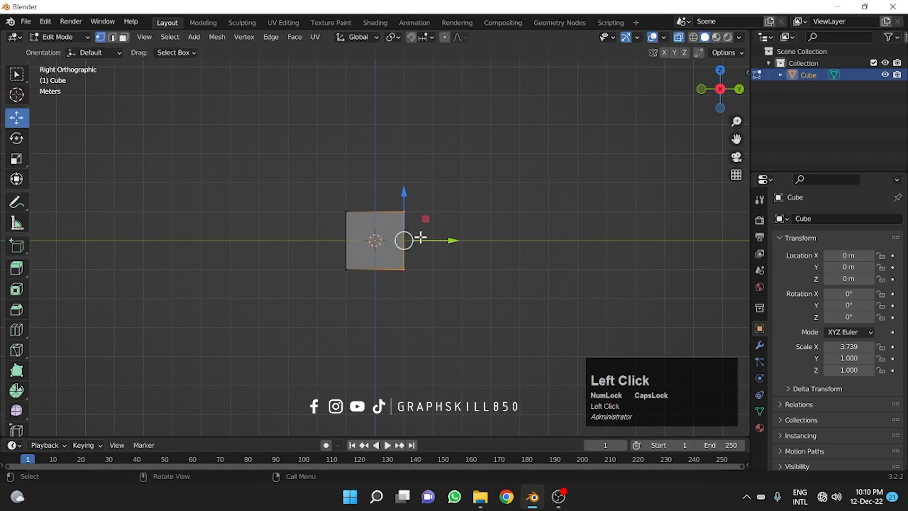
mouse_move(432, 243)
left_mouse_down()
mouse_move(458, 245)
mouse_move(439, 242)
left_mouse_up()
left_click_drag(440, 200, 422, 211)
left_click_drag(444, 245, 390, 302)
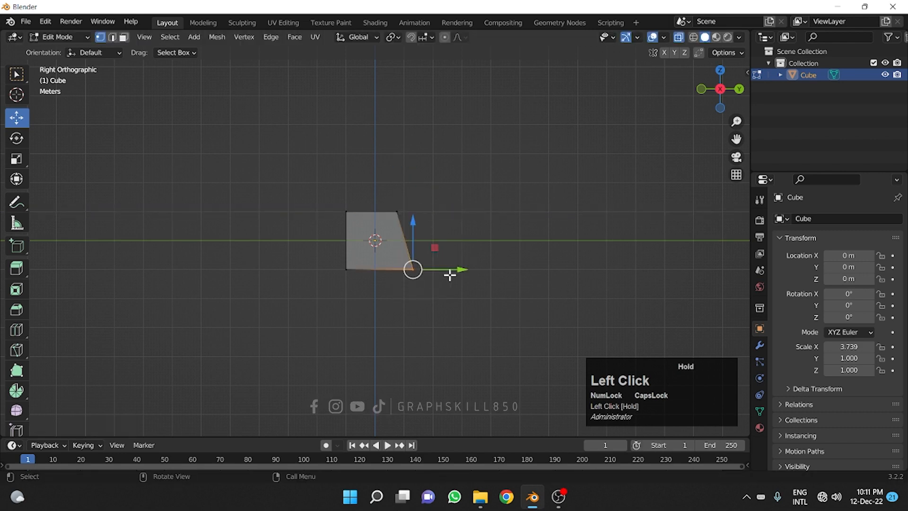
left_click_drag(450, 271, 472, 273)
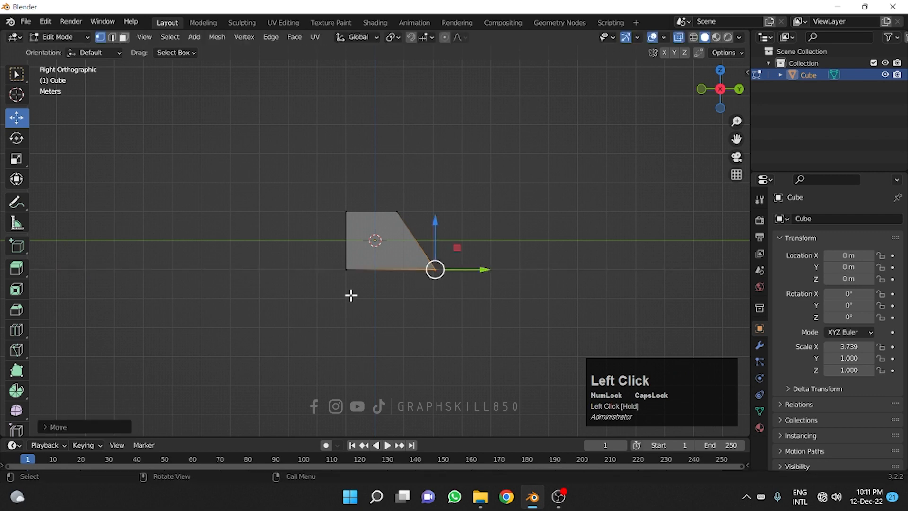
- Turn off X-ray and delete the front and bottom faces of the box
middle_click_drag(350, 293, 376, 341)
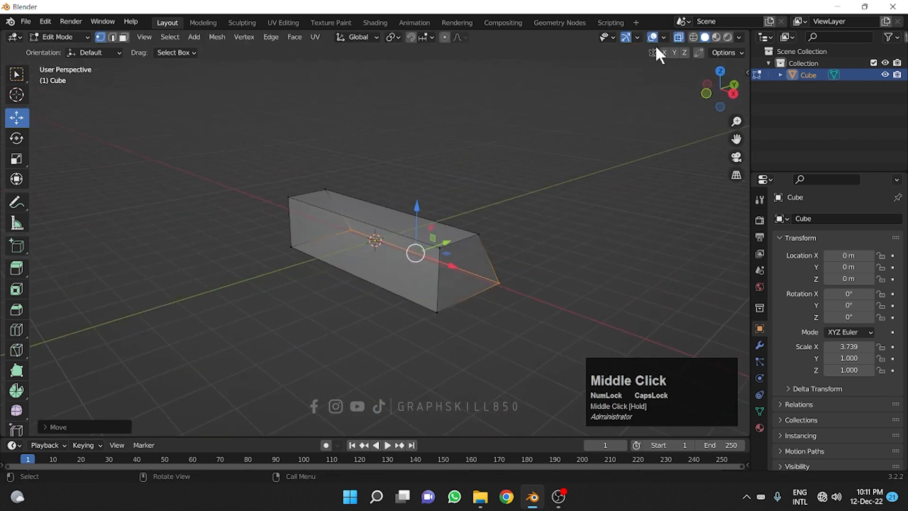
left_click(677, 38)
left_click(291, 245)
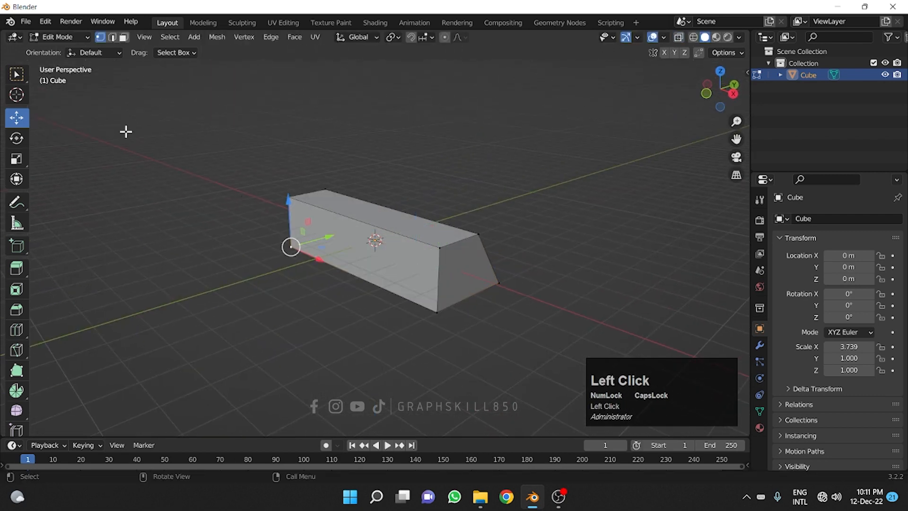
left_click(303, 226)
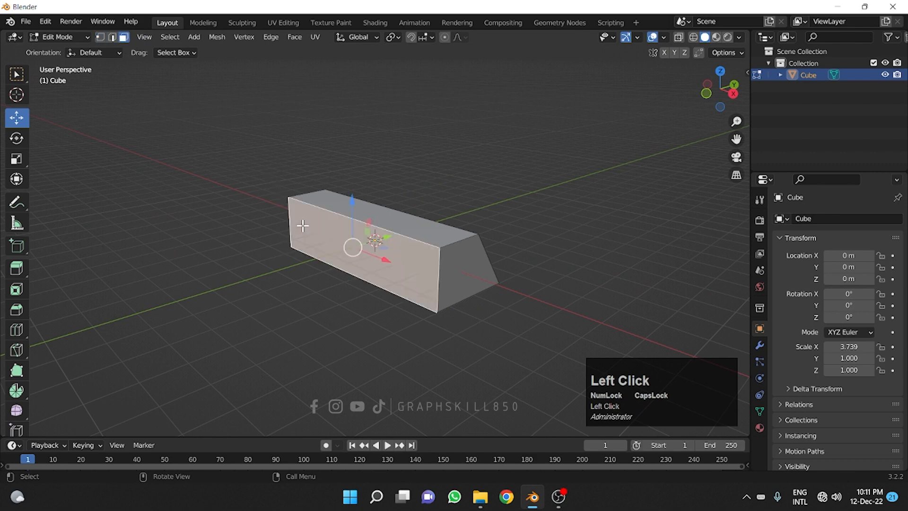
key("x")
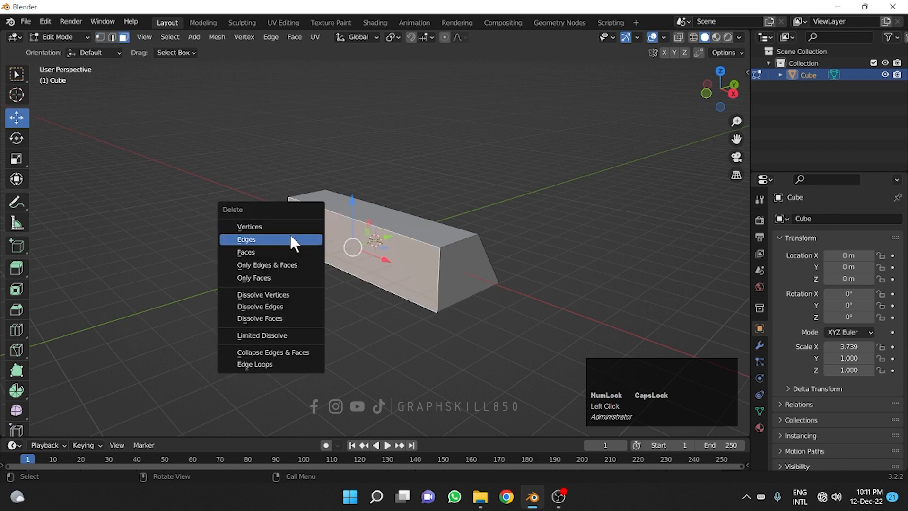
left_click(290, 250)
left_click(357, 254)
key("x")
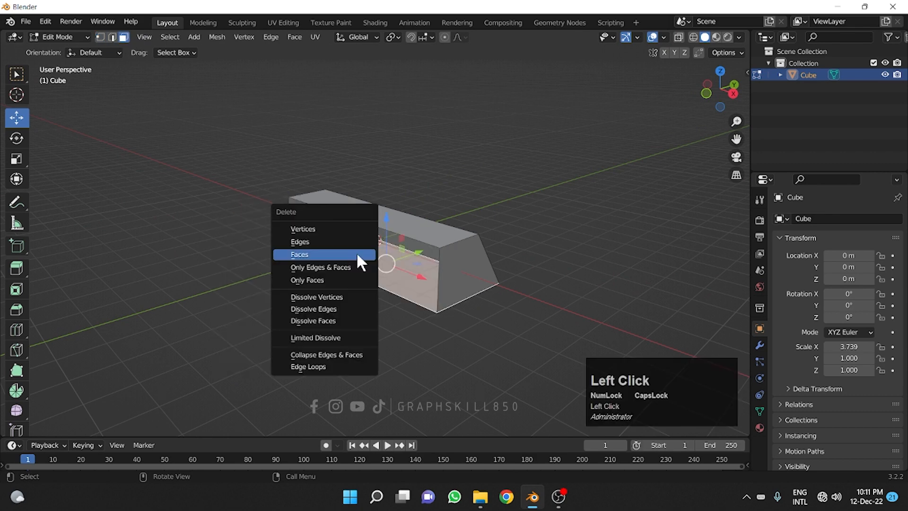
left_click(356, 253)
- Return to Object Mode and apply all transforms to the box
middle_click_drag(336, 229, 209, 225)
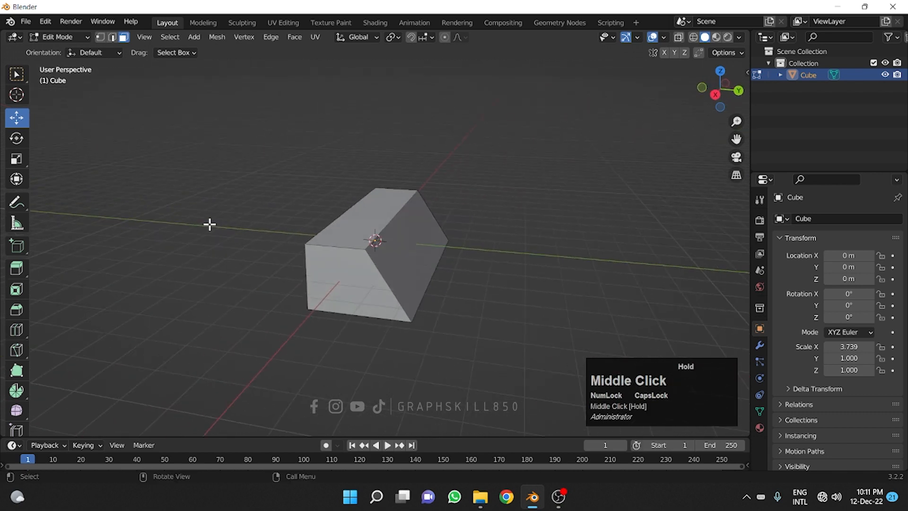
key("Tab")
mouse_move(325, 271)
middle_mouse_down()
mouse_move(263, 279)
mouse_move(311, 276)
middle_mouse_up()
key("ctrl+a")
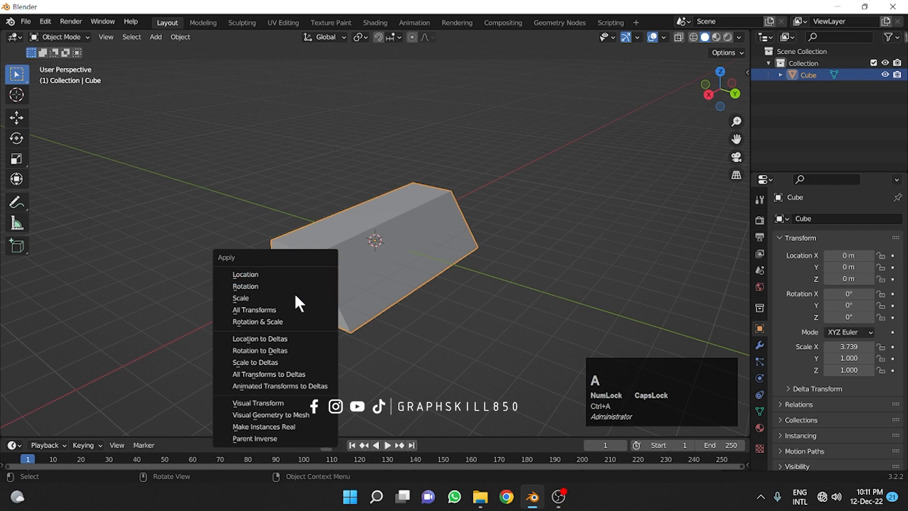
left_click(289, 310)
middle_click_drag(276, 310, 316, 310)
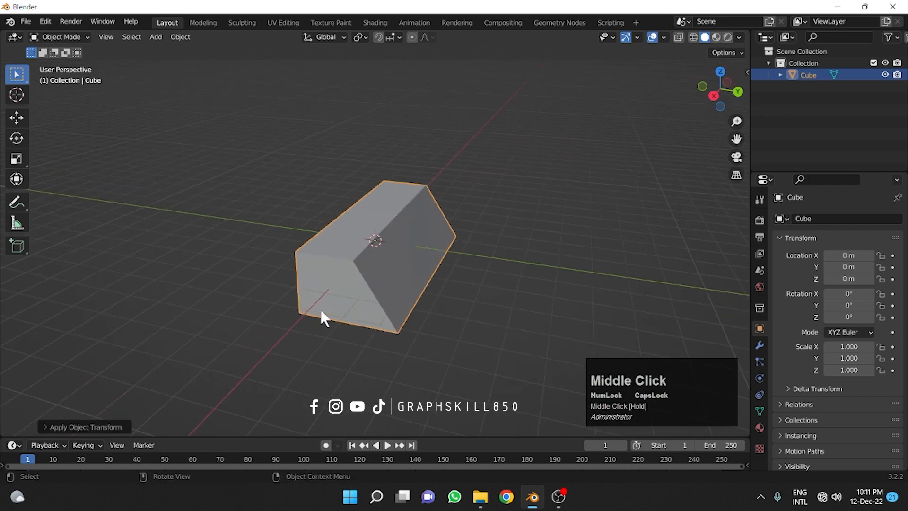
- Subdivide the whole mesh with 15 cuts in Edit Mode
key("Tab")
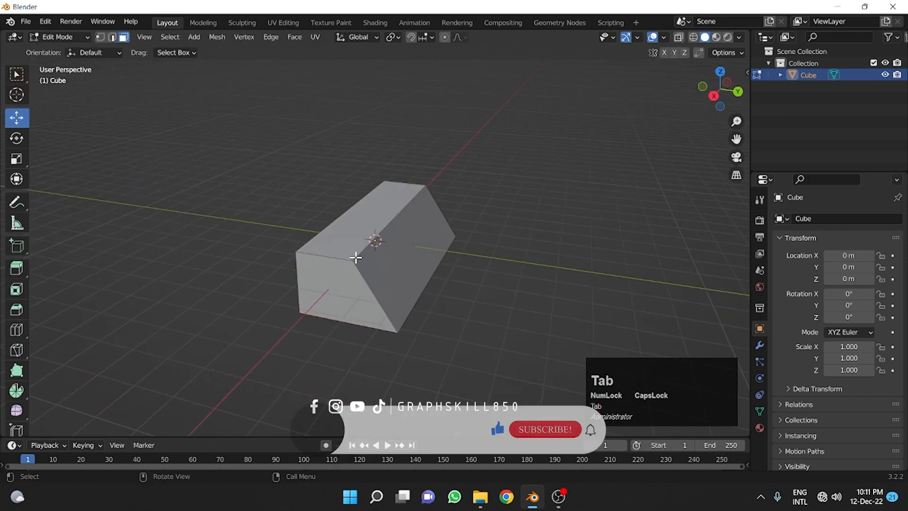
left_click(96, 38)
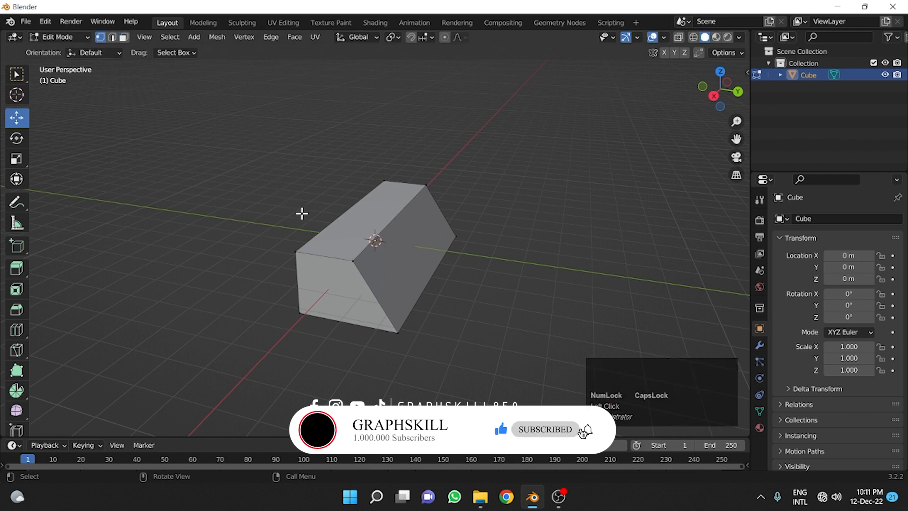
key("a")
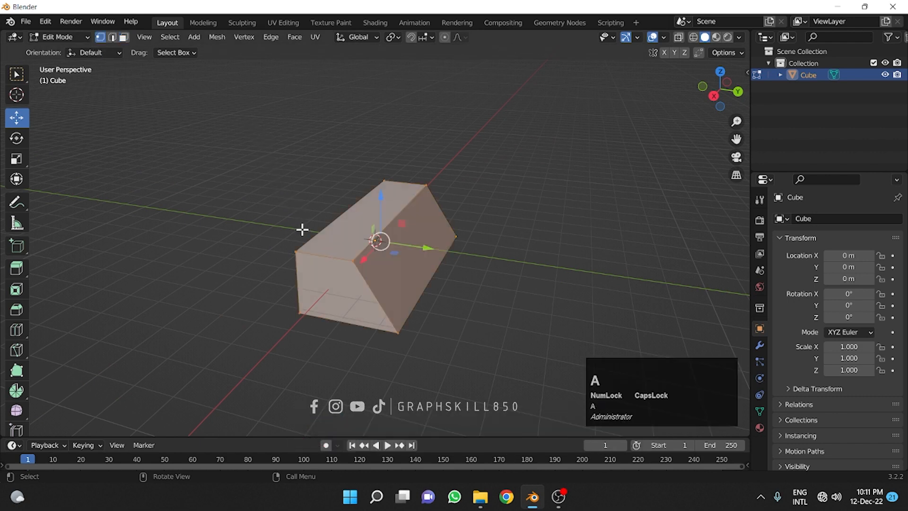
right_click(321, 224)
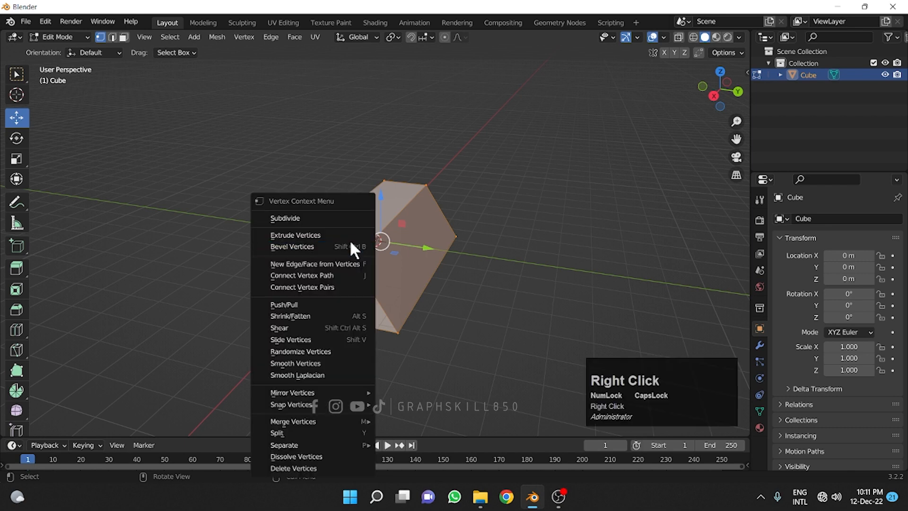
left_click(304, 218)
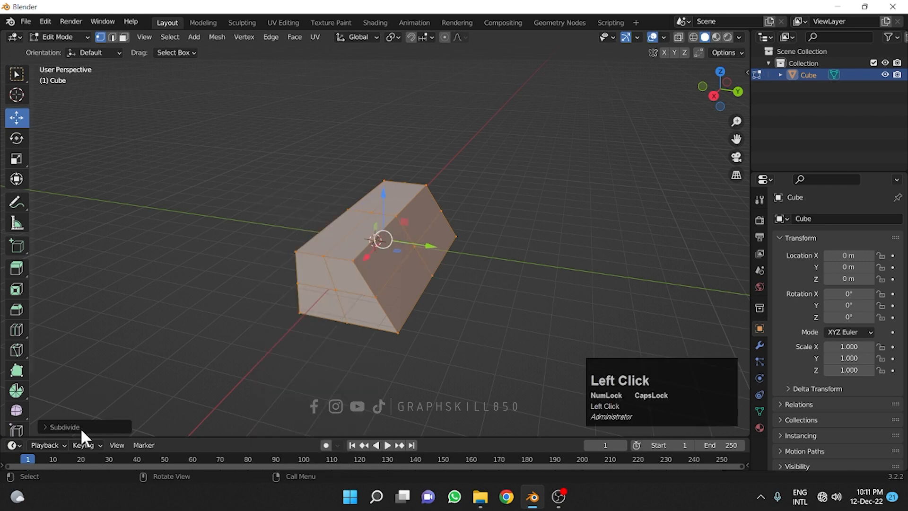
left_click(80, 427)
left_click(167, 347)
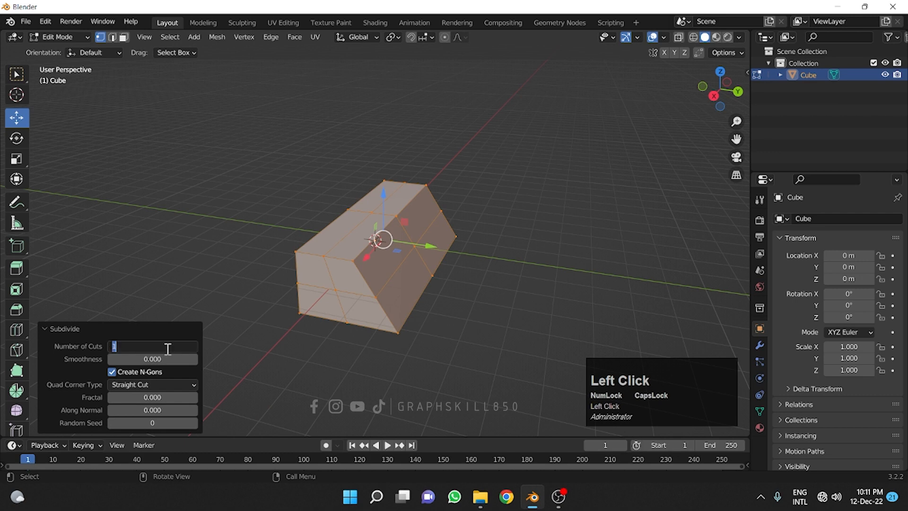
type("15")
key("Return")
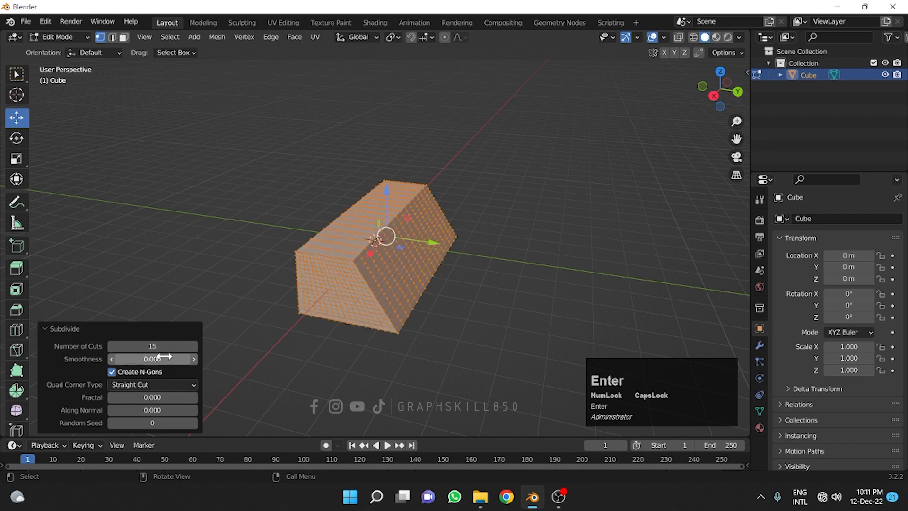
- Un-subdivide the whole mesh with 1 iteration to form a diagonal net pattern
mouse_move(341, 284)
middle_mouse_down()
mouse_move(300, 259)
mouse_move(277, 267)
mouse_move(340, 266)
middle_mouse_up()
scroll(339, 267, "up", 2)
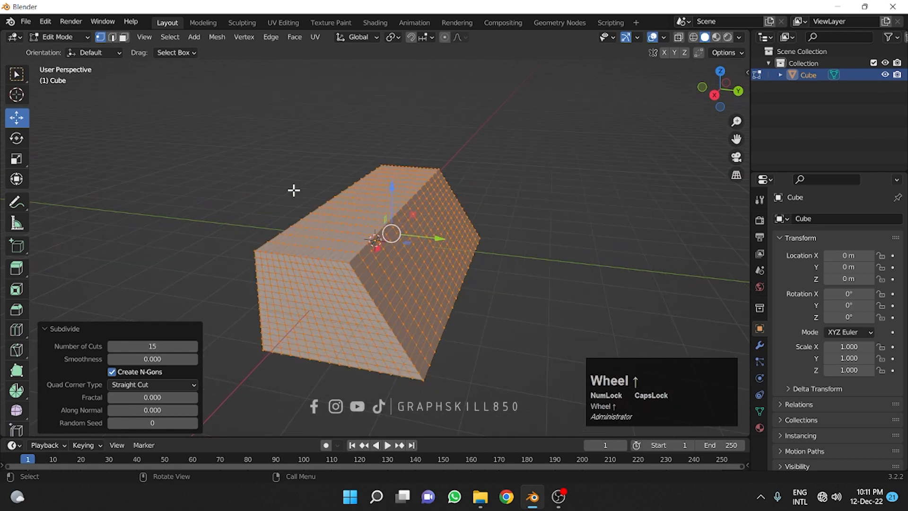
left_click(269, 40)
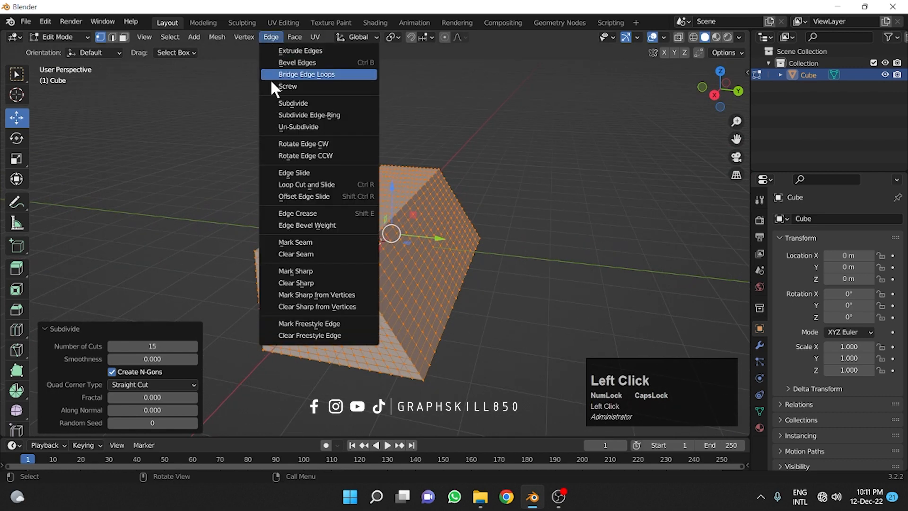
left_click(281, 133)
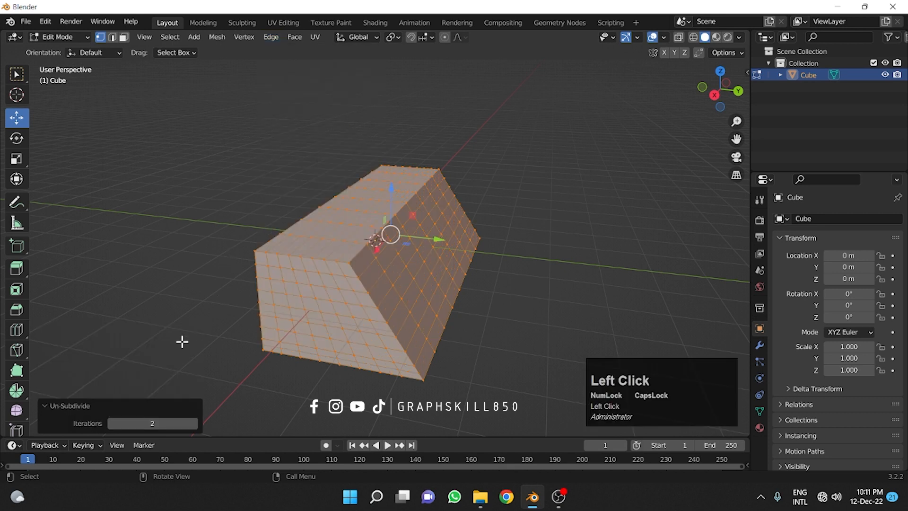
left_click(110, 422)
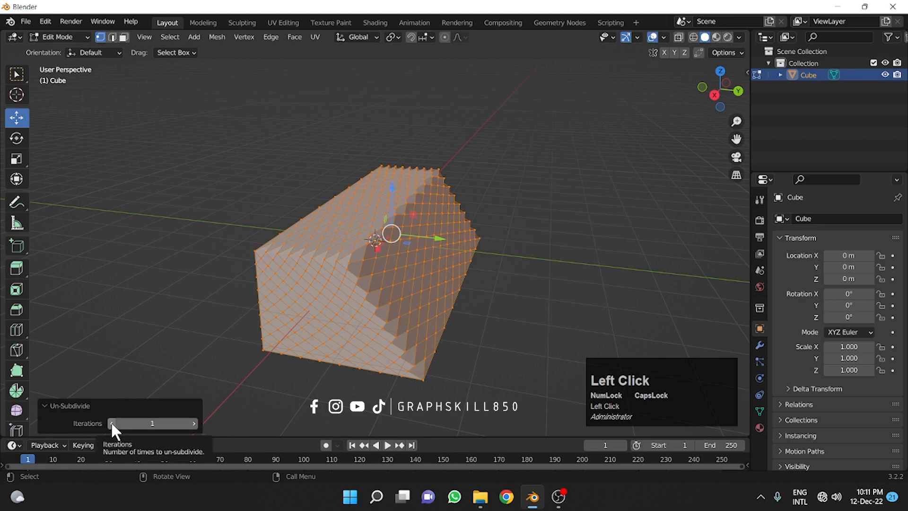
middle_click_drag(333, 338, 278, 277)
- Return to Object Mode, add a Wireframe modifier to the net mesh and deselect it
key("Tab")
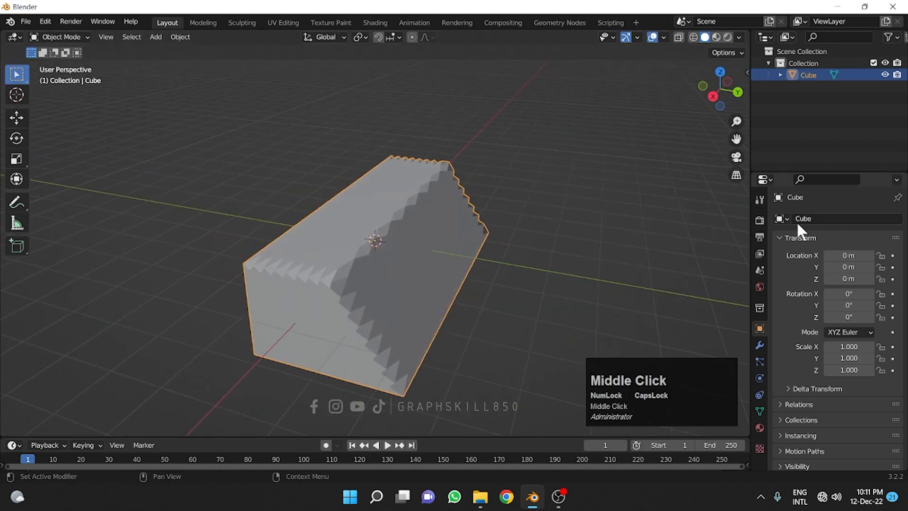
left_click(760, 345)
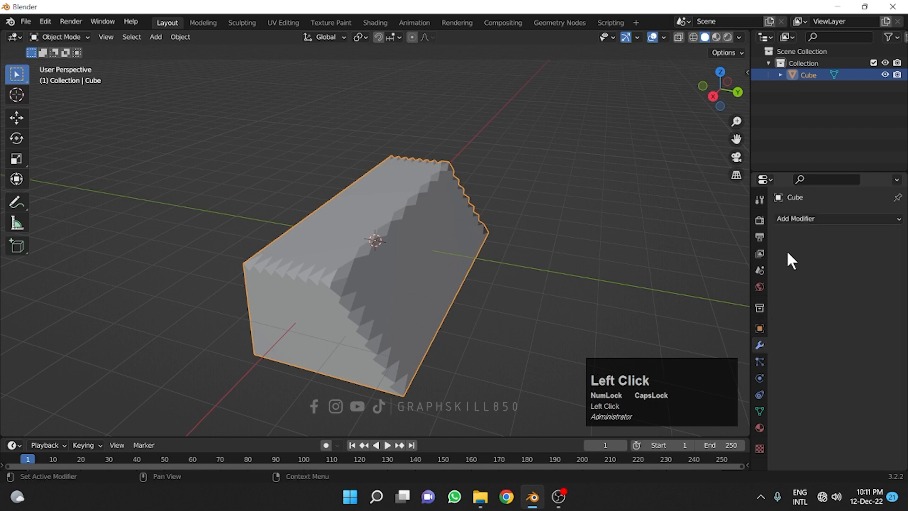
left_click(795, 220)
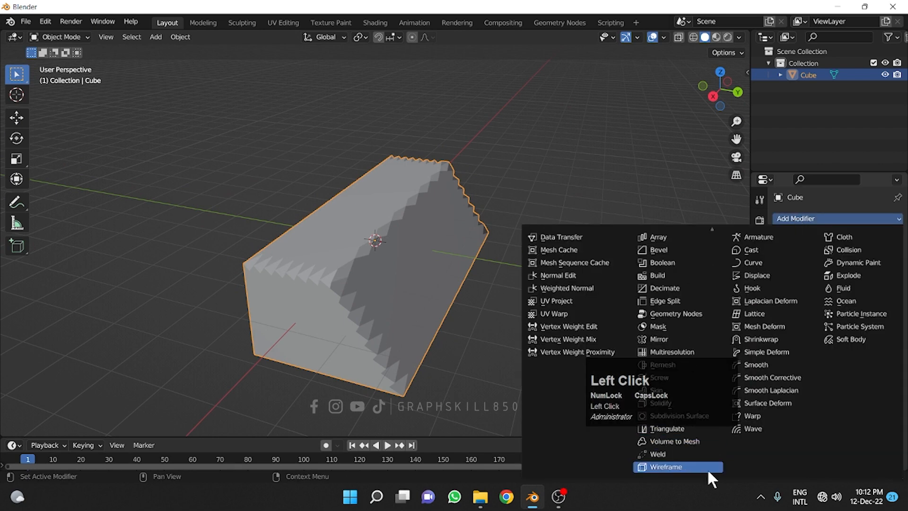
left_click(707, 467)
middle_click_drag(362, 326, 450, 321)
left_click(247, 316)
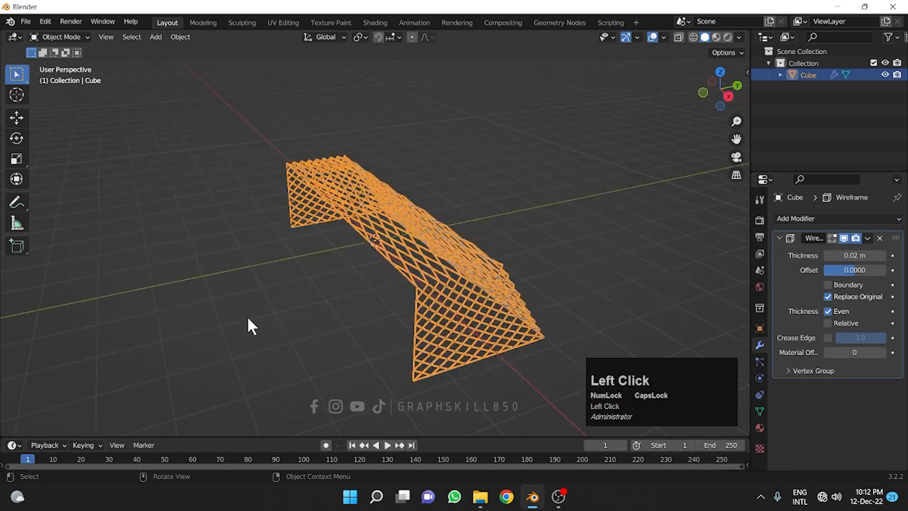
- Add a cylinder mesh at the world origin in the front orthographic view
middle_click_drag(287, 313, 548, 269)
scroll(480, 227, "up", 4)
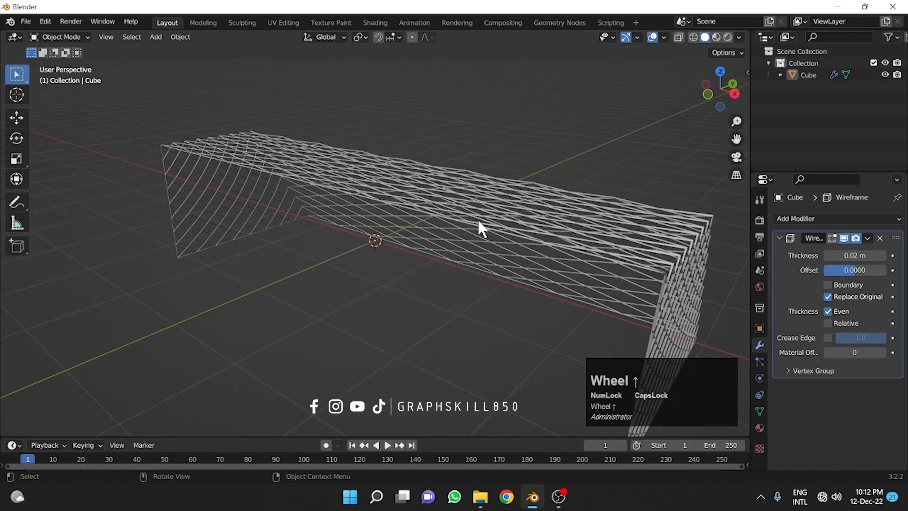
middle_click_drag(477, 226, 201, 264)
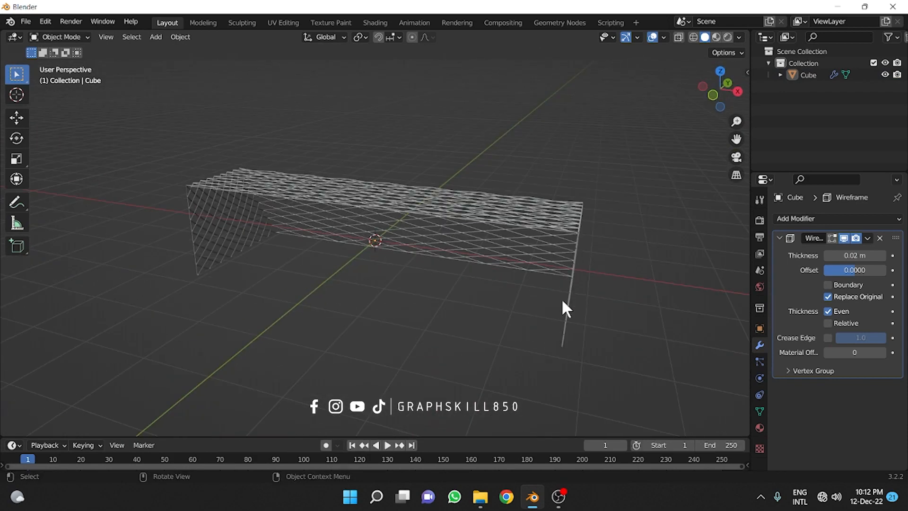
left_click(713, 95)
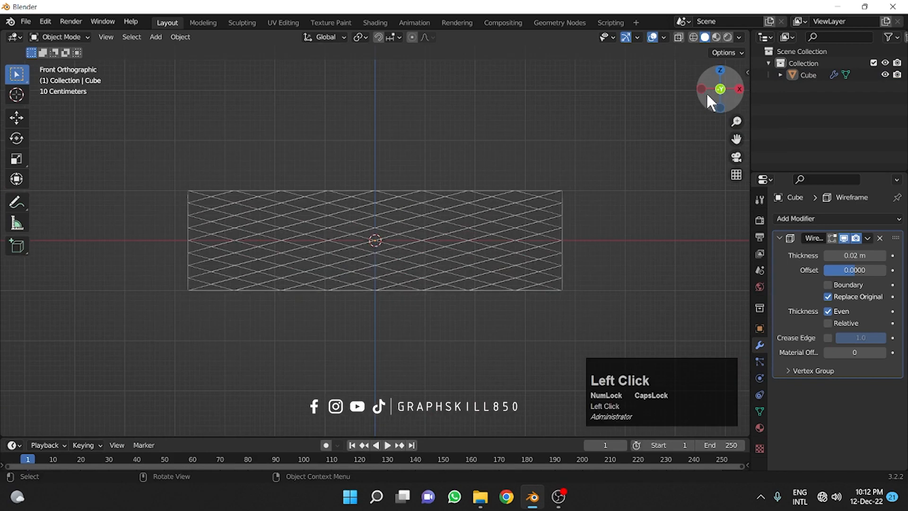
key("shift+a")
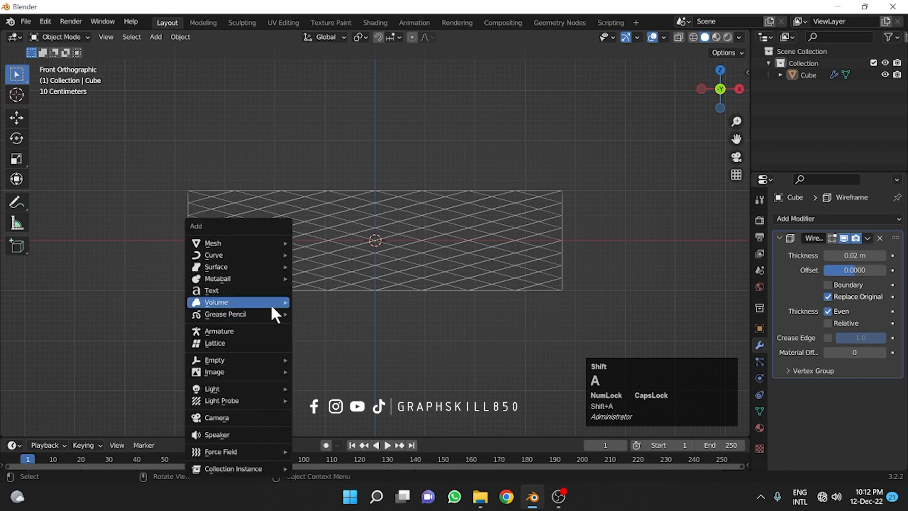
mouse_move(236, 242)
left_click(326, 301)
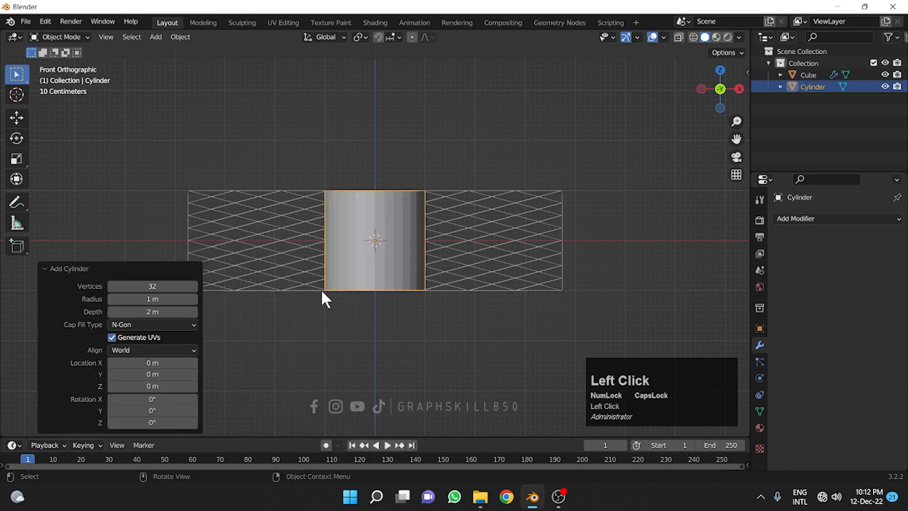
- Move the cylinder about 3.74 m along X to the net's side edge and scale it down uniformly to goalpost thickness
left_click(16, 117)
left_click_drag(398, 265, 592, 264)
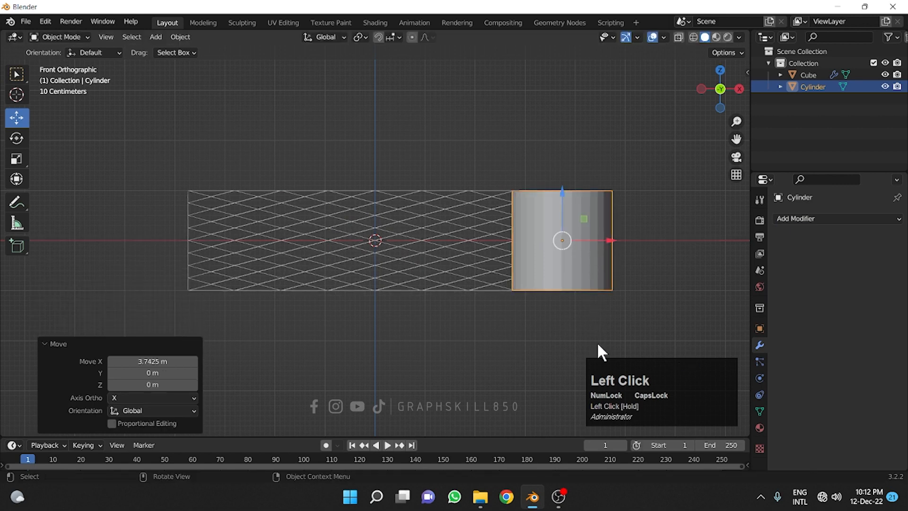
key("s")
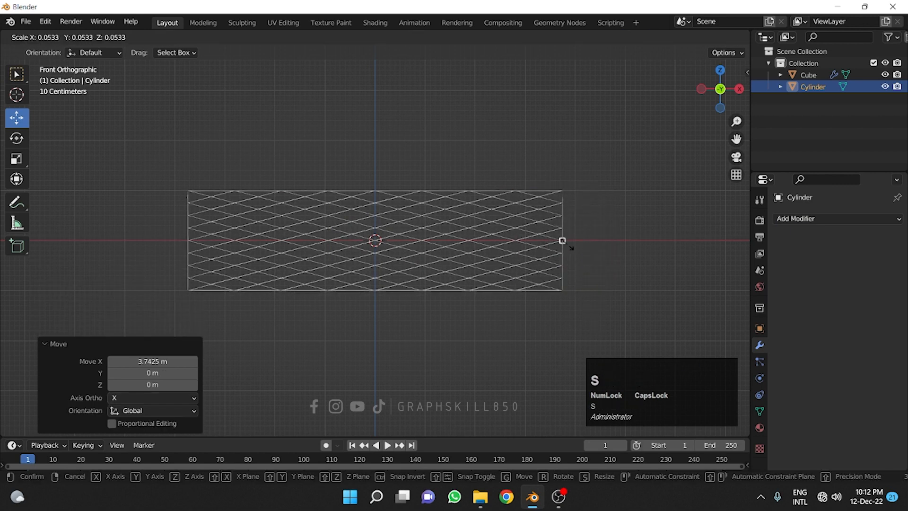
left_click(567, 246)
- Lower the cylinder about 0.97 m to the net's bottom corner and raise it back about 0.03 m
left_click_drag(562, 208, 561, 251)
scroll(562, 293, "up", 2)
scroll(640, 269, "up", 1)
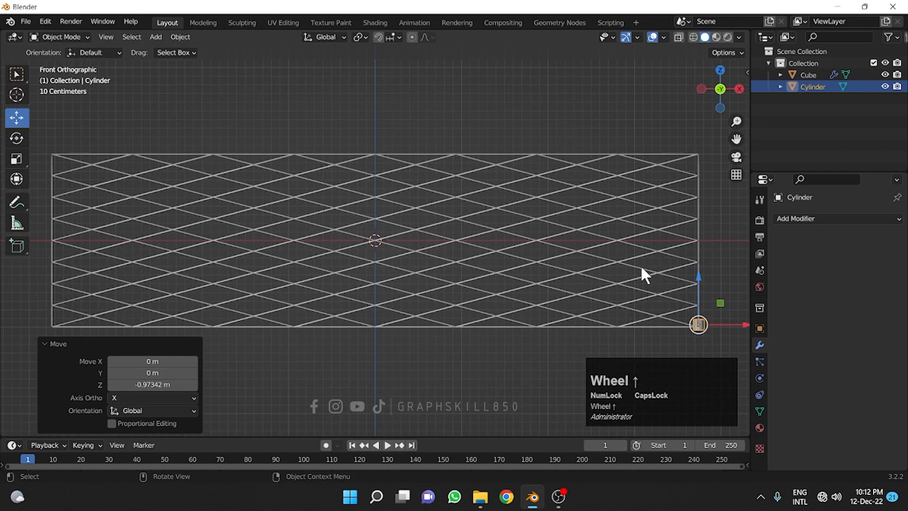
middle_click_drag(640, 270, 254, 299, "shift")
scroll(435, 345, "up", 1)
scroll(433, 338, "up", 2)
middle_click_drag(439, 335, 306, 294, "shift")
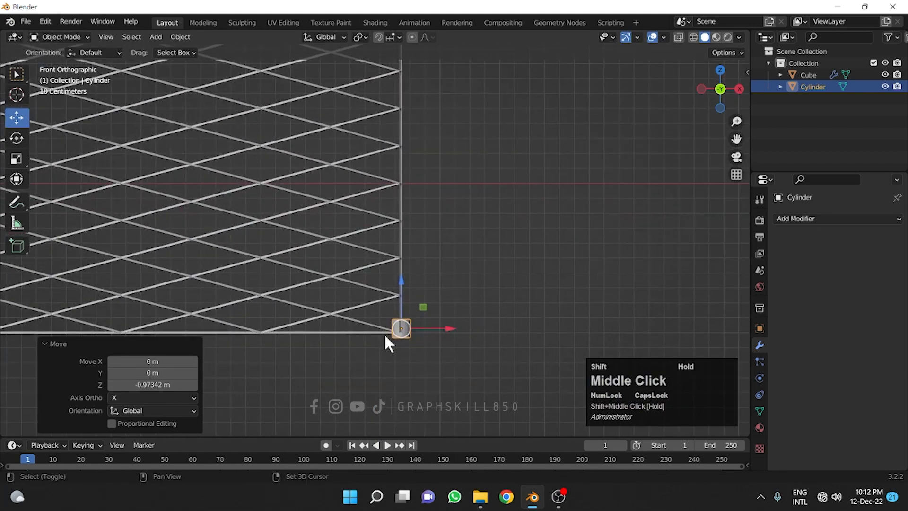
scroll(385, 335, "up", 3)
left_click_drag(420, 361, 419, 352)
- Shrink the cylinder further, seat its base on the net's bottom edge and apply all transforms
key("s")
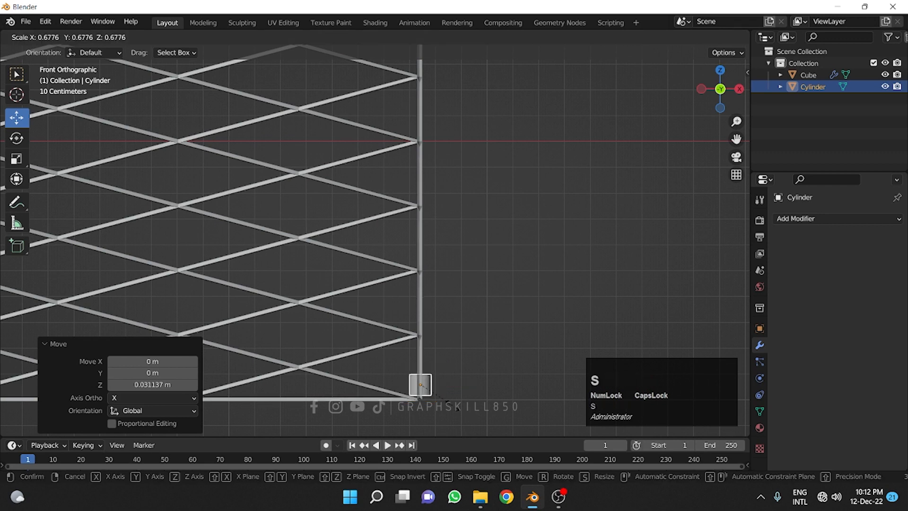
left_click(443, 393)
left_click_drag(421, 349, 418, 371)
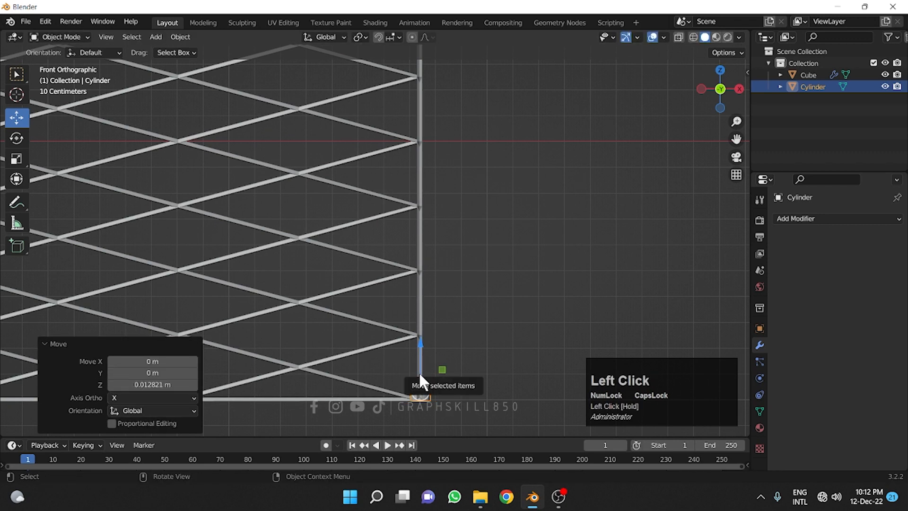
key("ctrl+a")
left_click(392, 340)
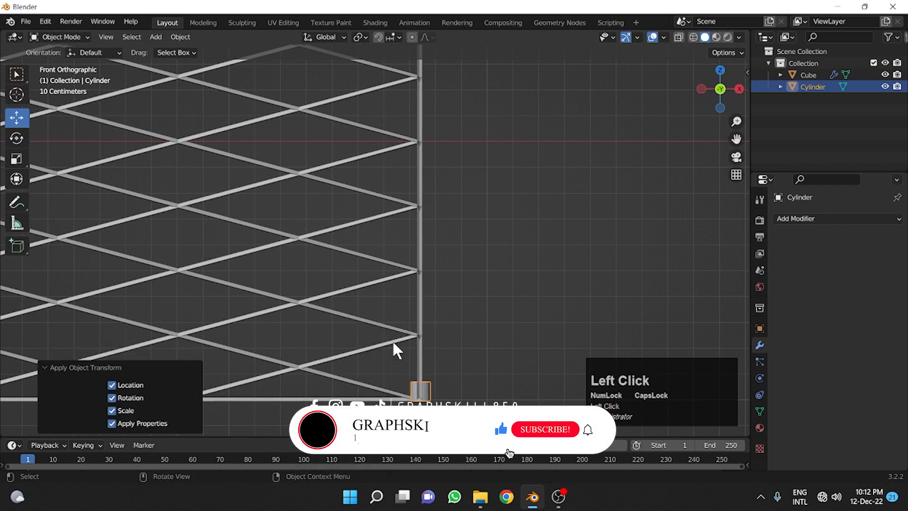
- Set the cylinder's origin to its geometry and move it along Y to the net's front bottom corner
middle_click_drag(392, 339, 553, 296)
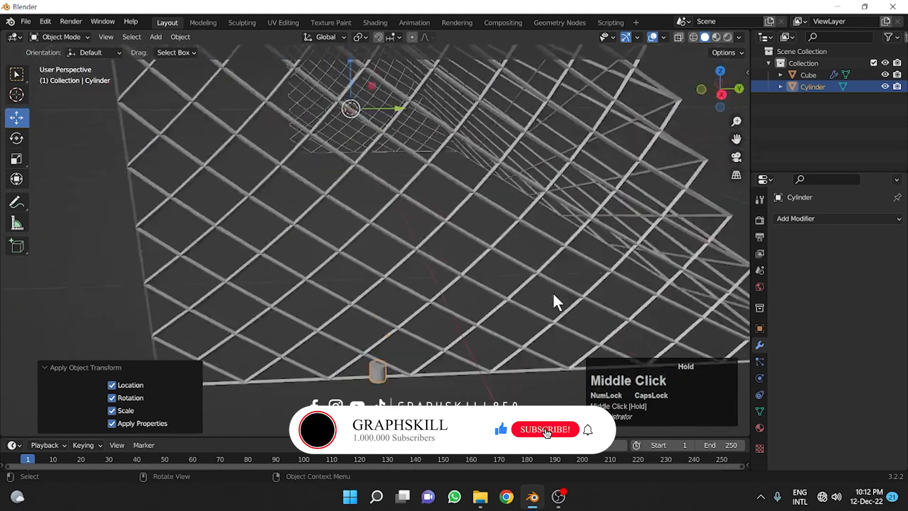
scroll(386, 345, "down", 2)
left_click(372, 331)
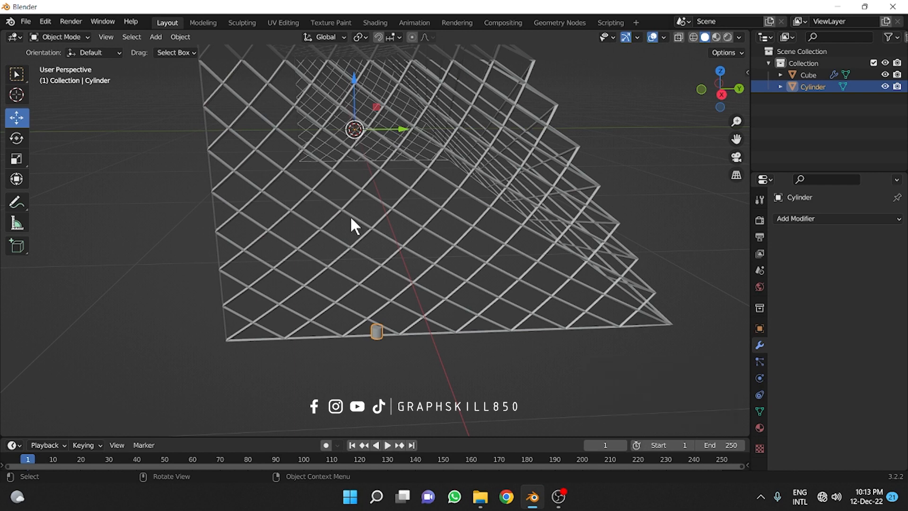
right_click(375, 327)
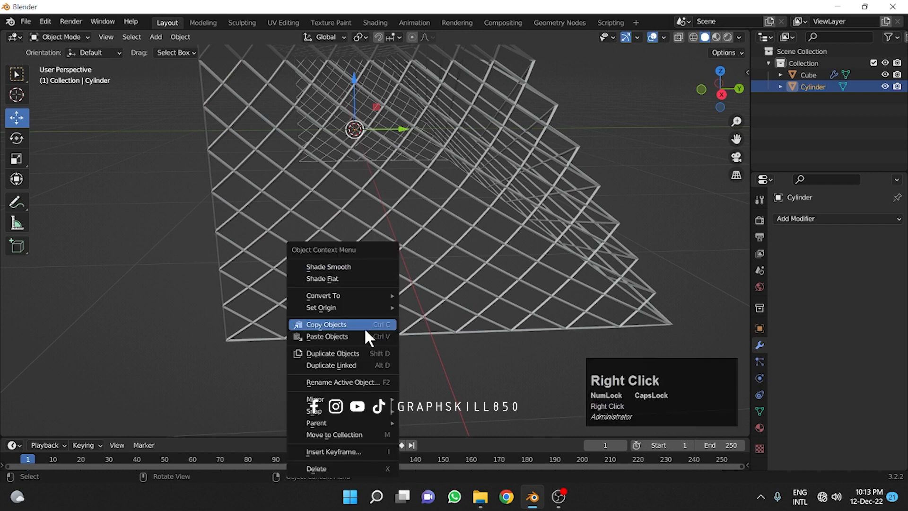
mouse_move(350, 307)
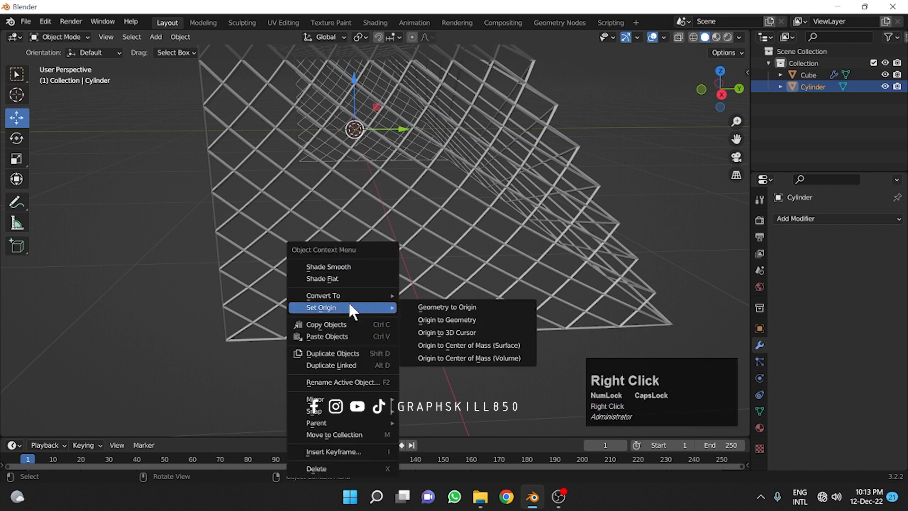
left_click(471, 319)
left_click_drag(417, 327, 260, 330)
- In Edit Mode with face selection, raise the cylinder's top face along Z to form a post ending just below the net's top
key("Tab")
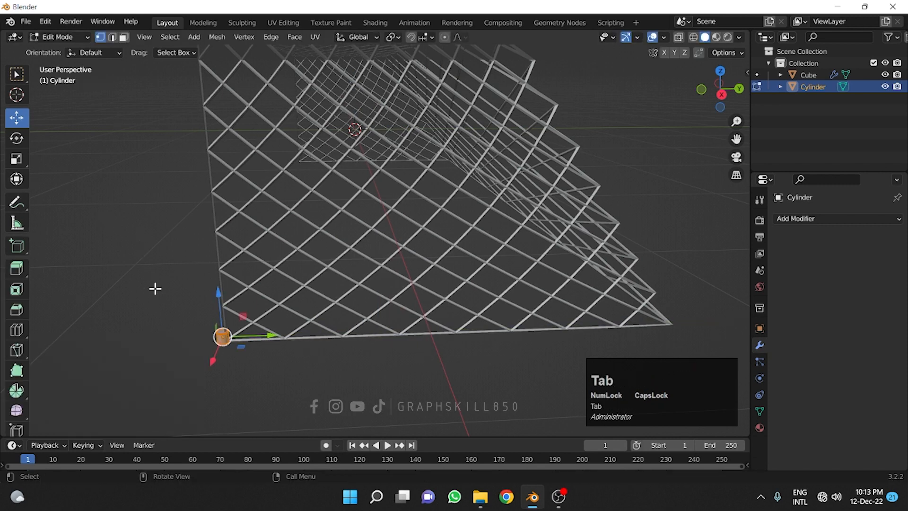
left_click(124, 36)
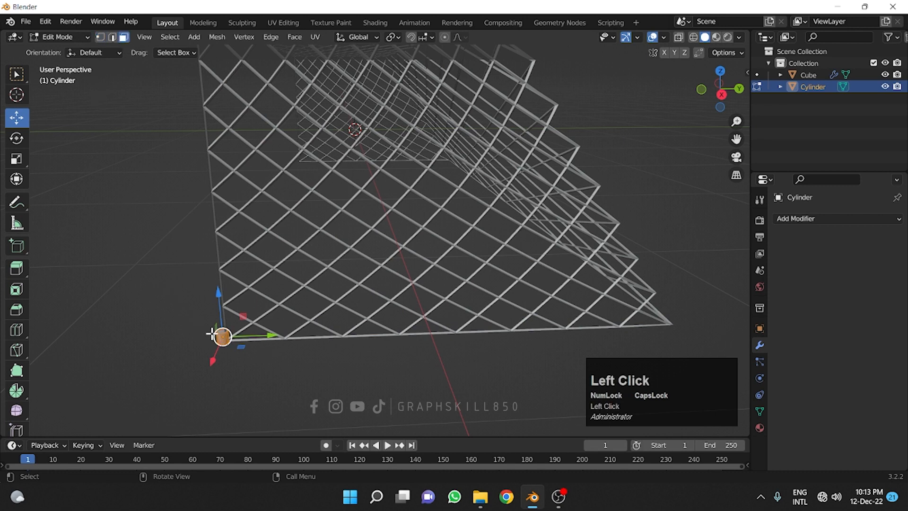
left_click_drag(218, 308, 251, 76)
middle_click_drag(227, 154, 318, 300)
left_click_drag(365, 236, 373, 163)
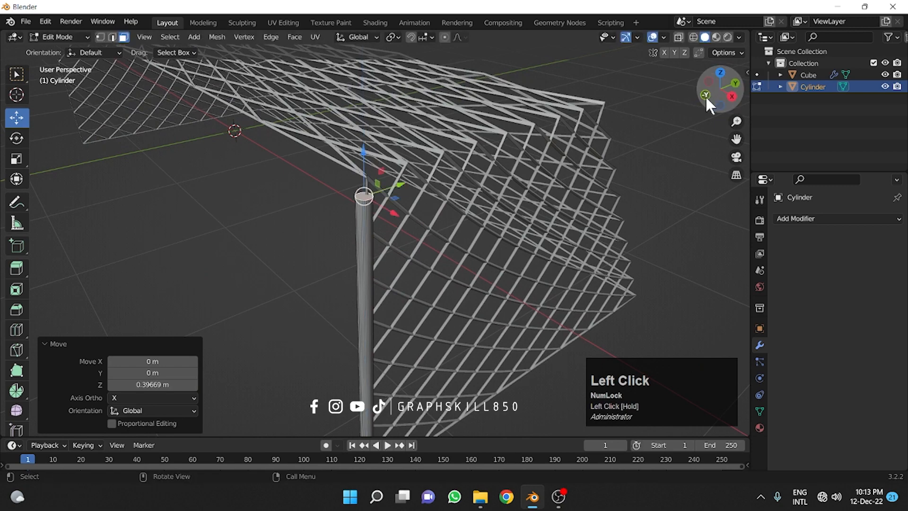
- In front view, place the 3D cursor just inside the post's top end at about X 3.65 m, Z 0.923 m
left_click(705, 95)
scroll(490, 116, "up", 2)
middle_click_drag(491, 115, 442, 234, "shift")
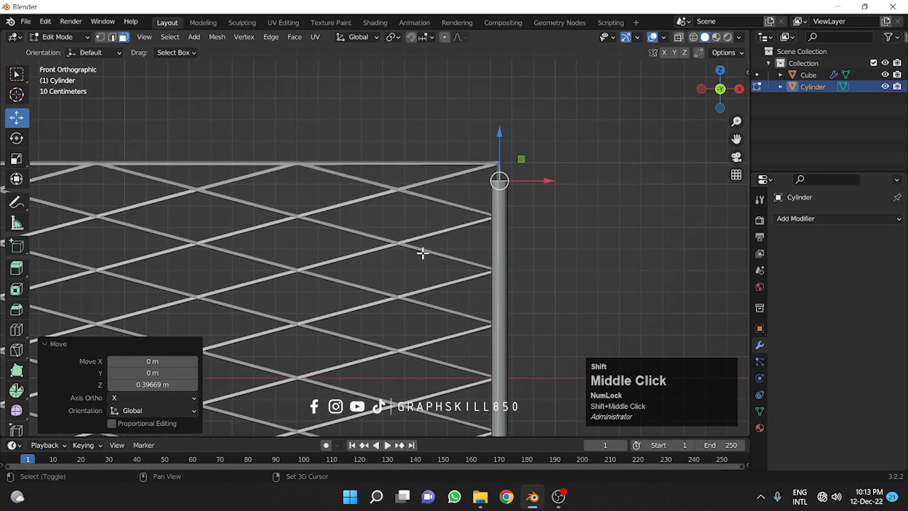
scroll(500, 169, "up", 2)
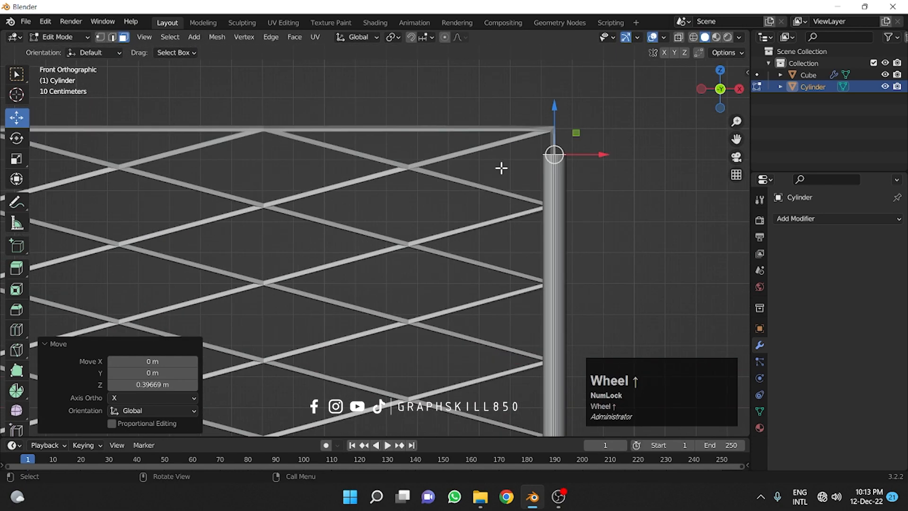
scroll(501, 167, "down", 3)
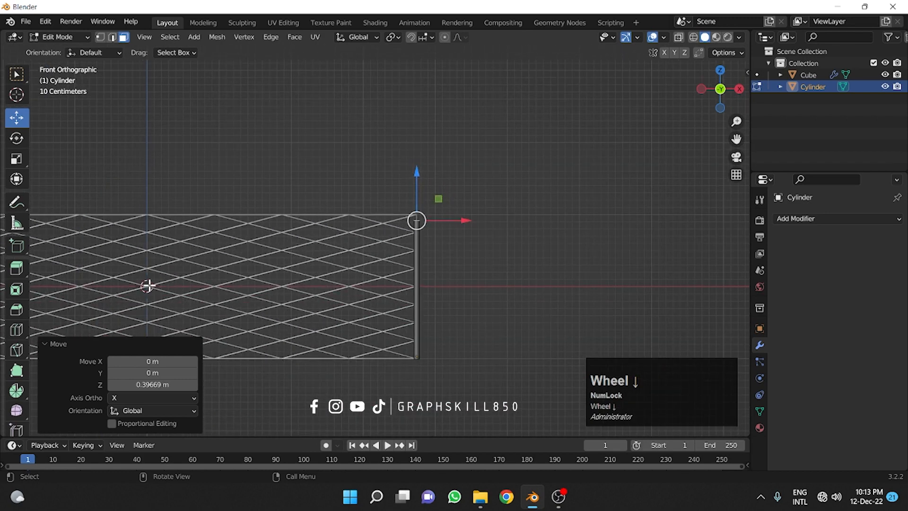
scroll(416, 220, "up", 5)
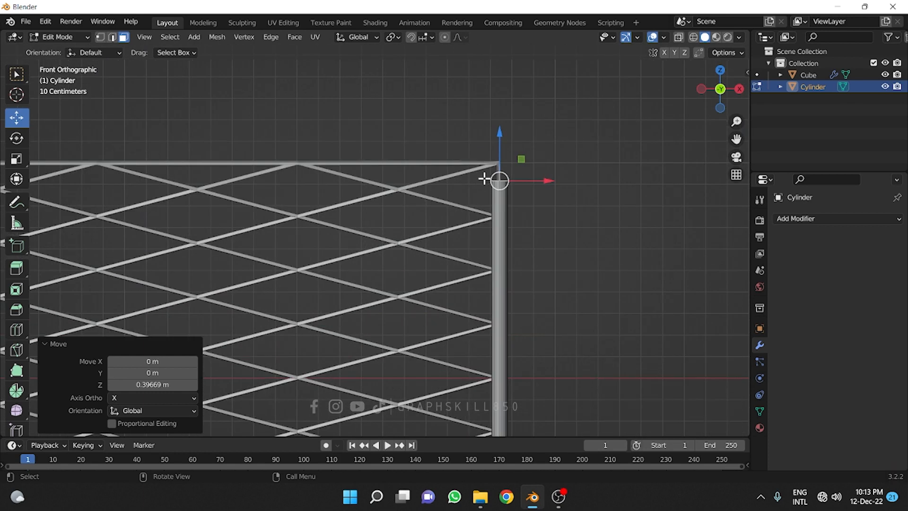
key("shift")
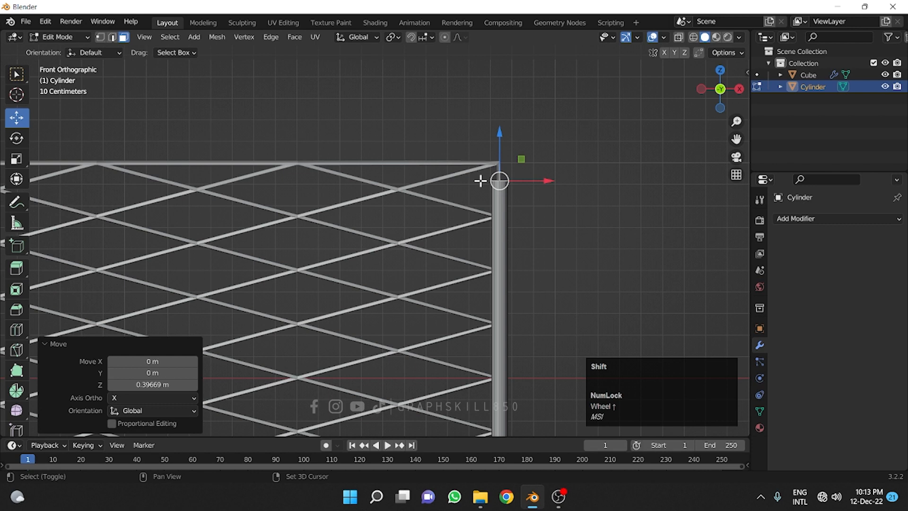
right_click(480, 179, "shift")
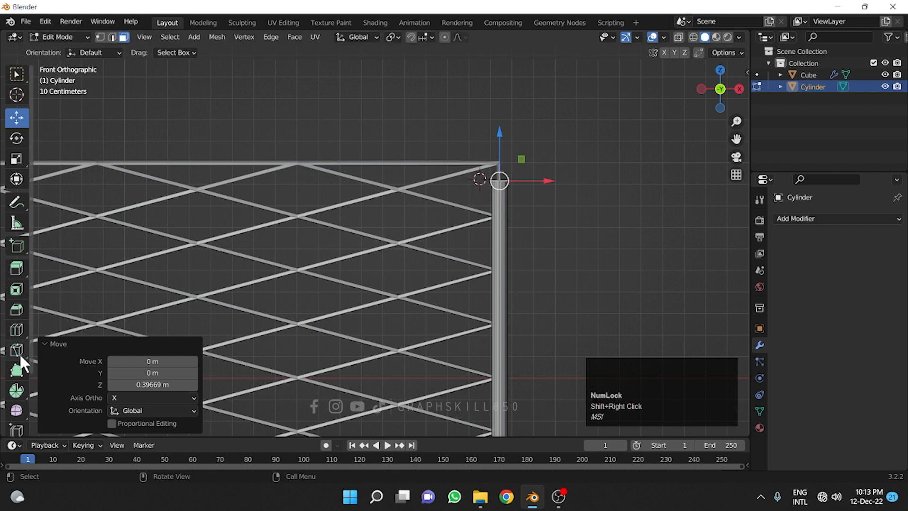
- Spin the post's top face 90° around the Y axis in 12 steps to form the rounded corner toward the net
left_click(16, 391)
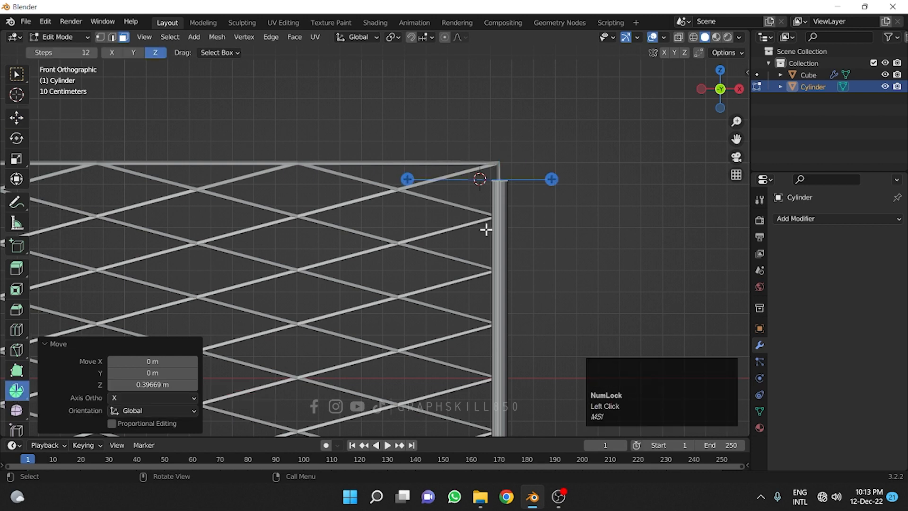
left_click(135, 51)
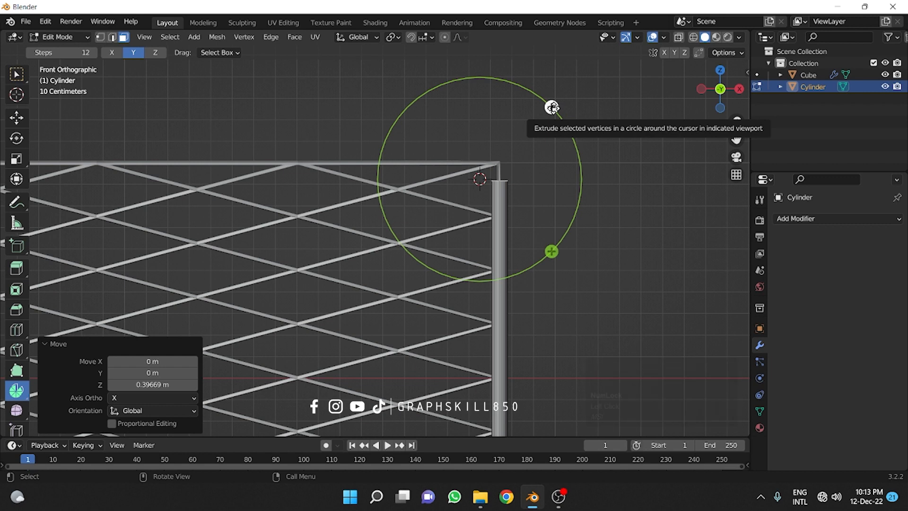
left_click_drag(551, 107, 383, 71)
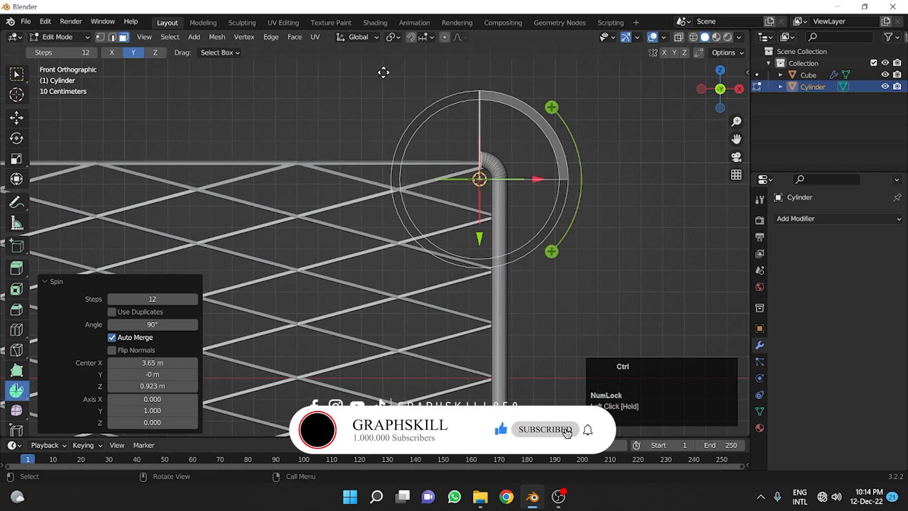
- Extend the bend's end face along negative X by about 1.88 m and 1.77 m, forming a half crossbar up to the goal's centre line
left_click(16, 118)
left_click_drag(506, 160, 87, 178)
scroll(470, 253, "down", 2)
scroll(105, 241, "up", 2)
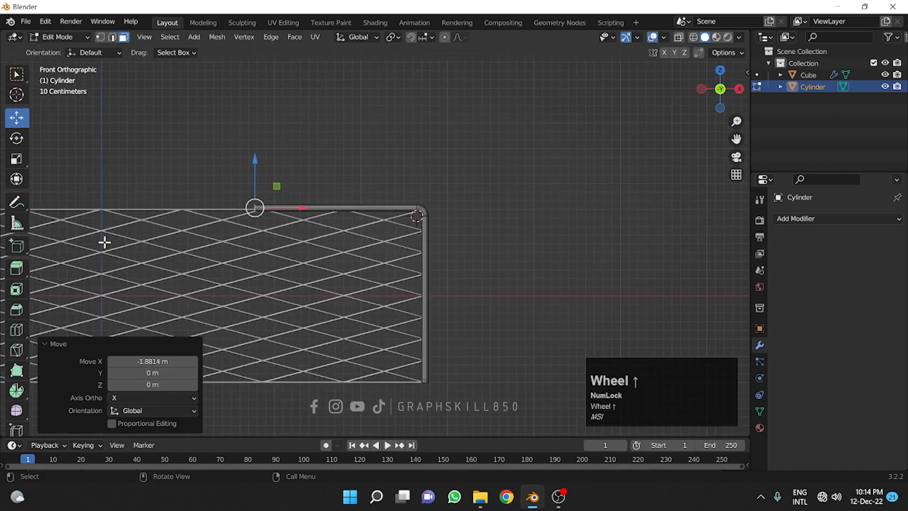
middle_click_drag(105, 241, 467, 206, "shift")
left_click_drag(467, 206, 244, 214)
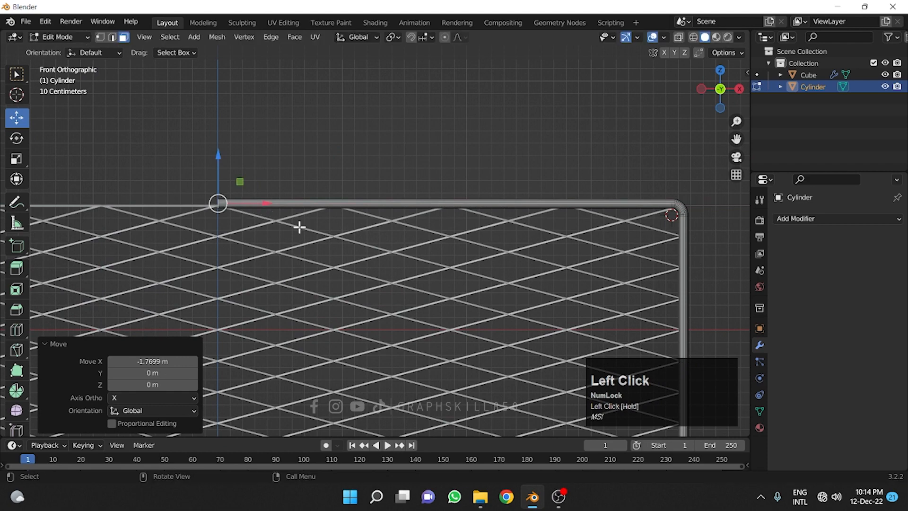
scroll(405, 227, "down", 2)
middle_click_drag(405, 227, 403, 276)
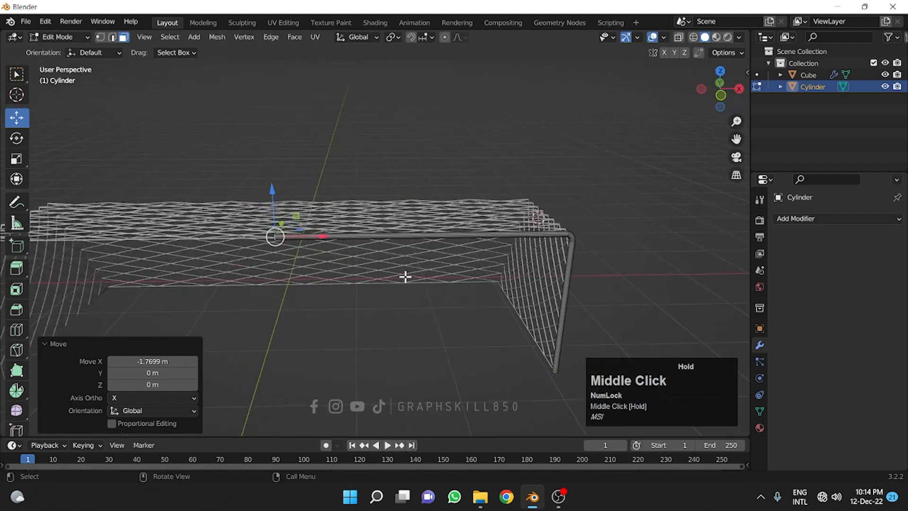
- Add a Mirror modifier on the X axis to the cylinder frame
left_click(794, 219)
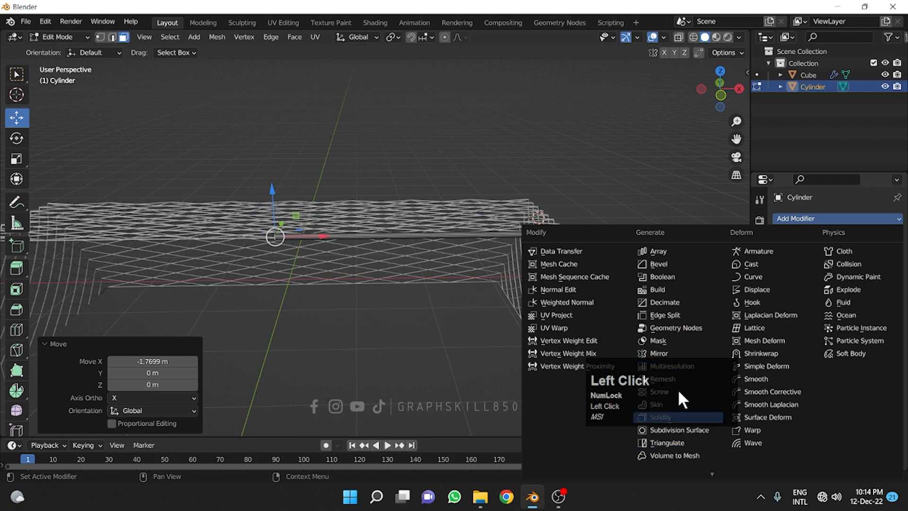
left_click(657, 350)
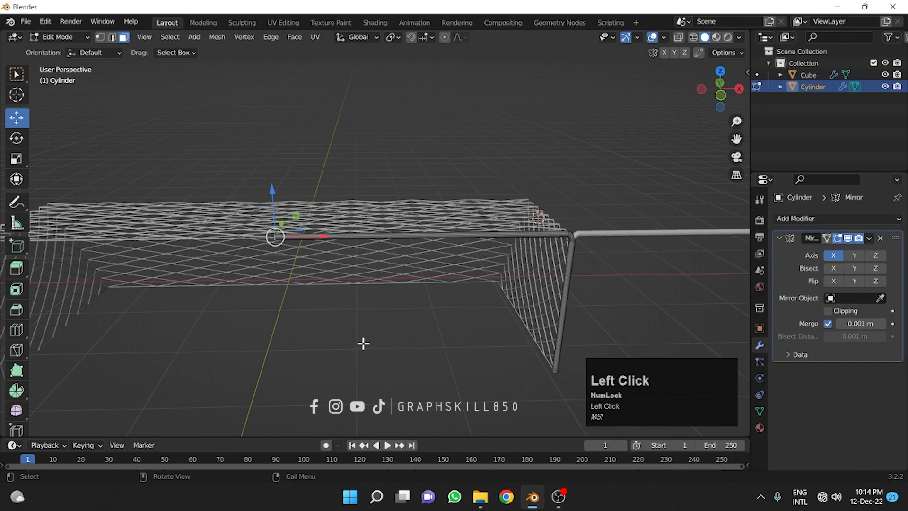
middle_click_drag(314, 333, 313, 264)
scroll(314, 263, "down", 2)
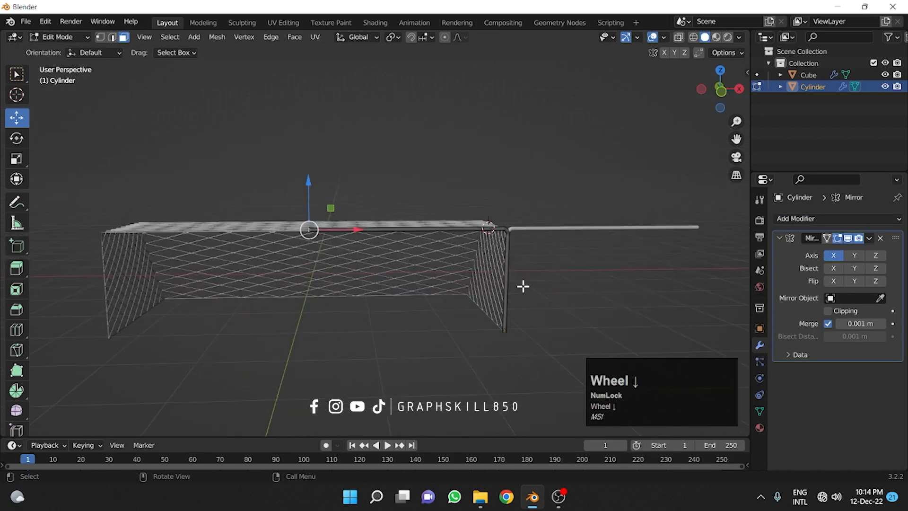
scroll(505, 345, "up", 2)
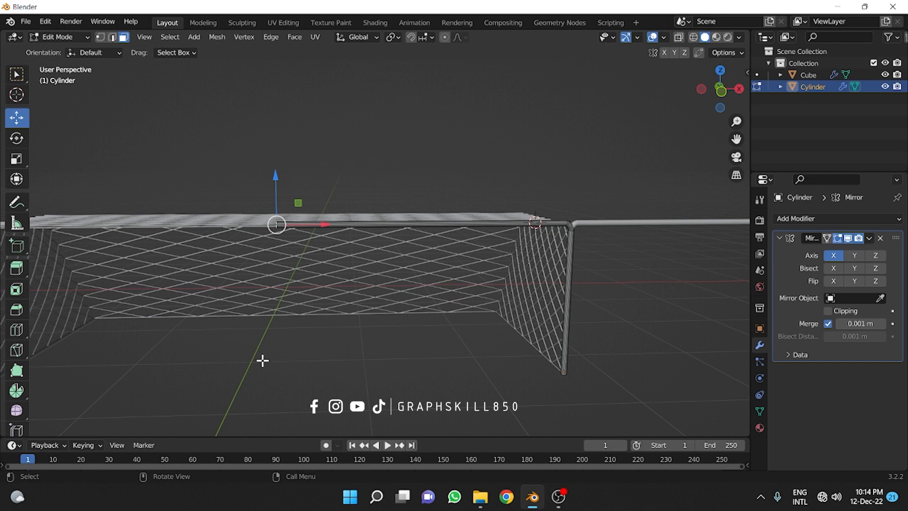
scroll(253, 359, "down", 1)
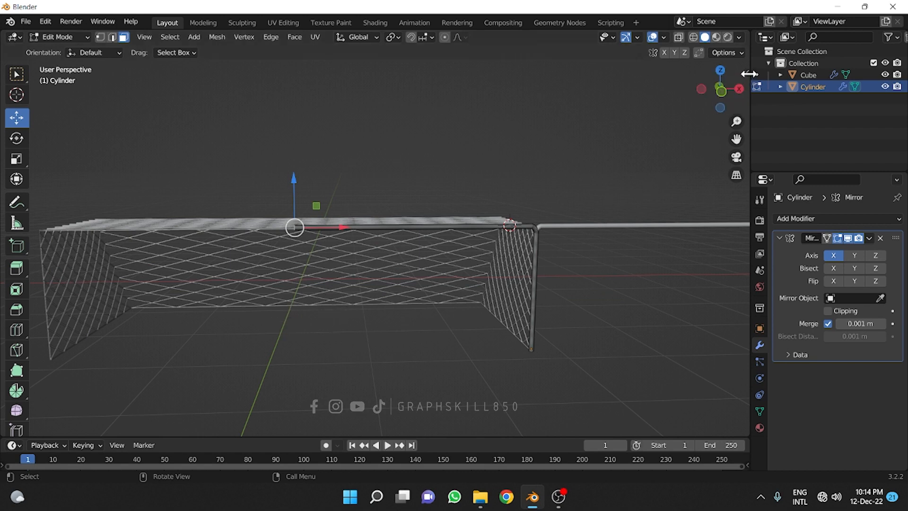
- Set the 3D cursor's X and Z location to 0 m so it sits at the world origin
key("n")
left_click(742, 125)
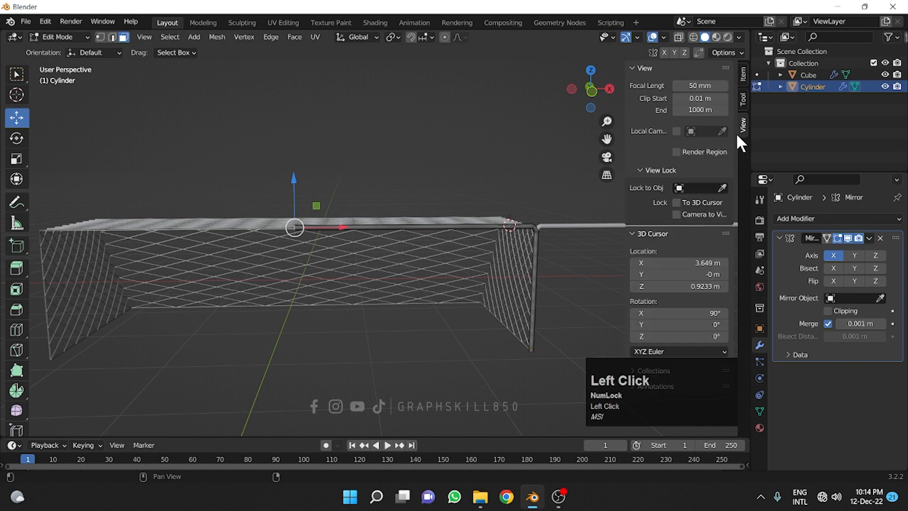
left_click(670, 265)
type("0")
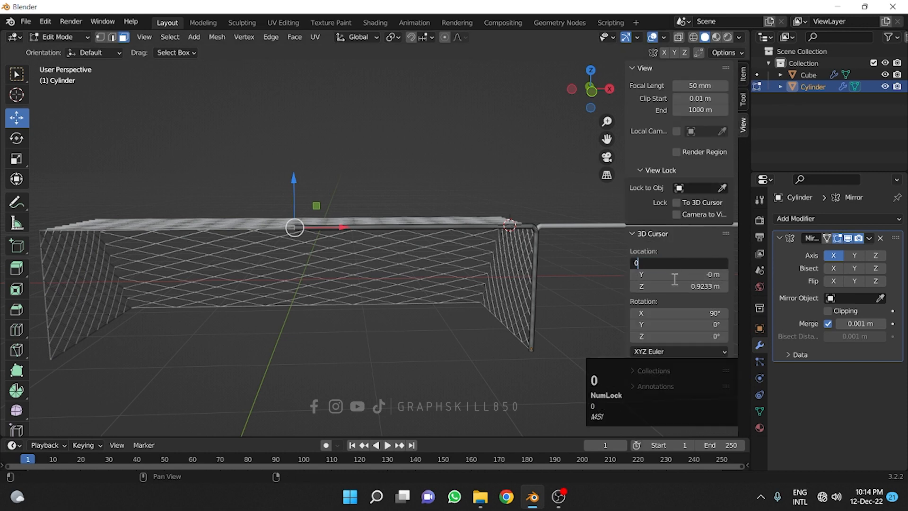
left_click(674, 283)
type("0")
key("Return")
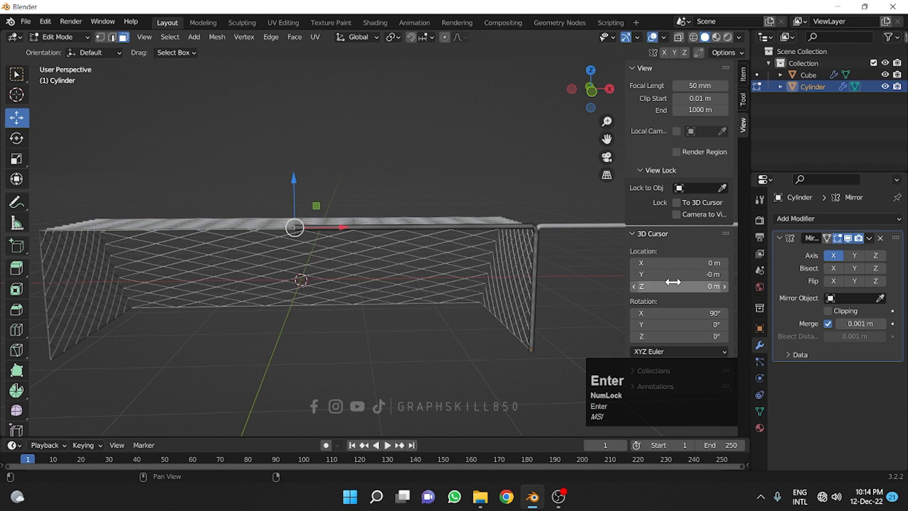
- In Object Mode, set the cylinder frame's origin to the 3D cursor
right_click(381, 234)
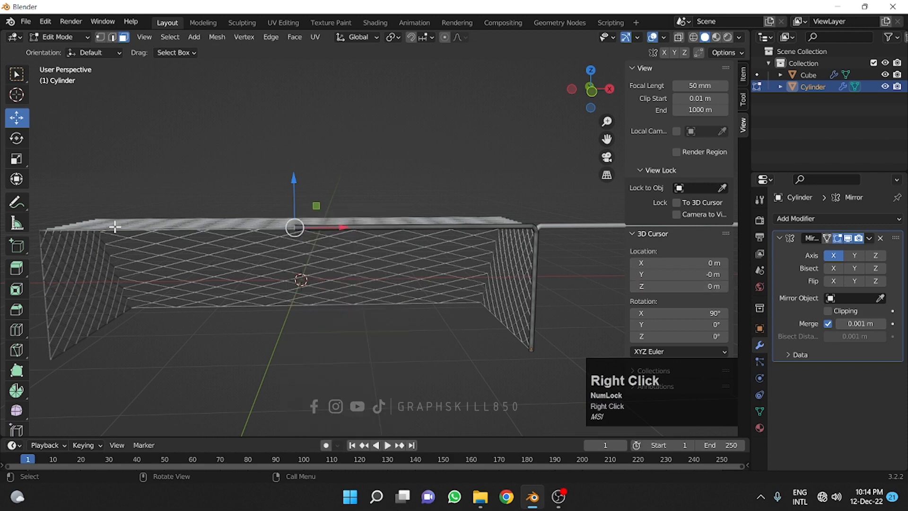
key("Tab")
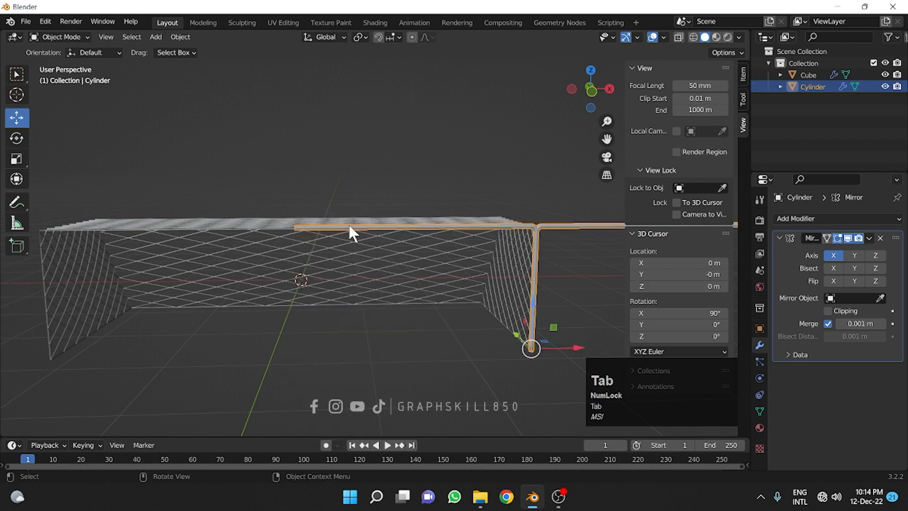
right_click(349, 226)
left_click(575, 227)
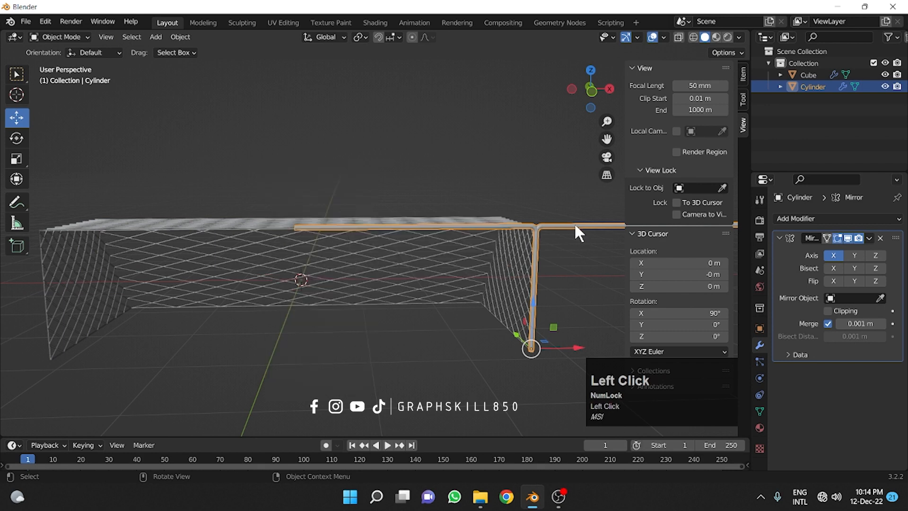
right_click(572, 223)
mouse_move(525, 228)
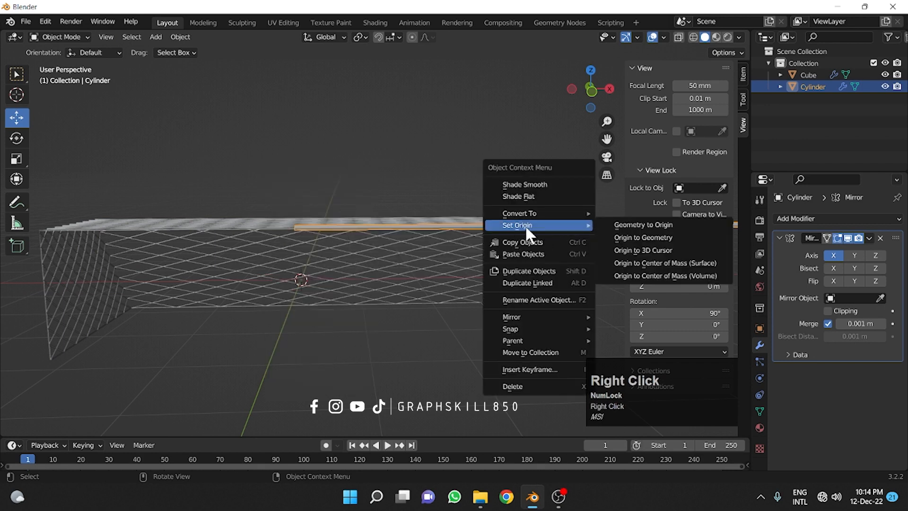
left_click(620, 249)
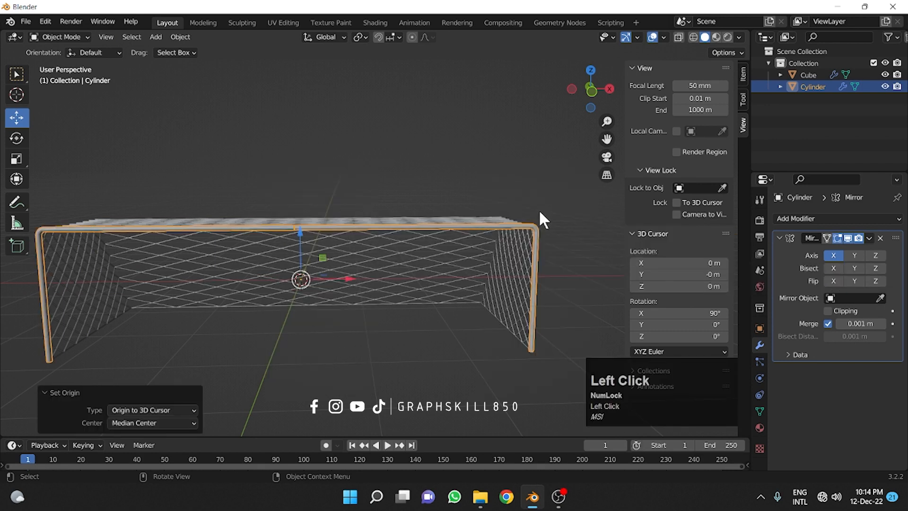
- Enable Clipping on the Mirror modifier and, in Edit Mode, move the crossbar's end face about 0.015 m along negative X to close the centre seam
scroll(166, 244, "up", 8)
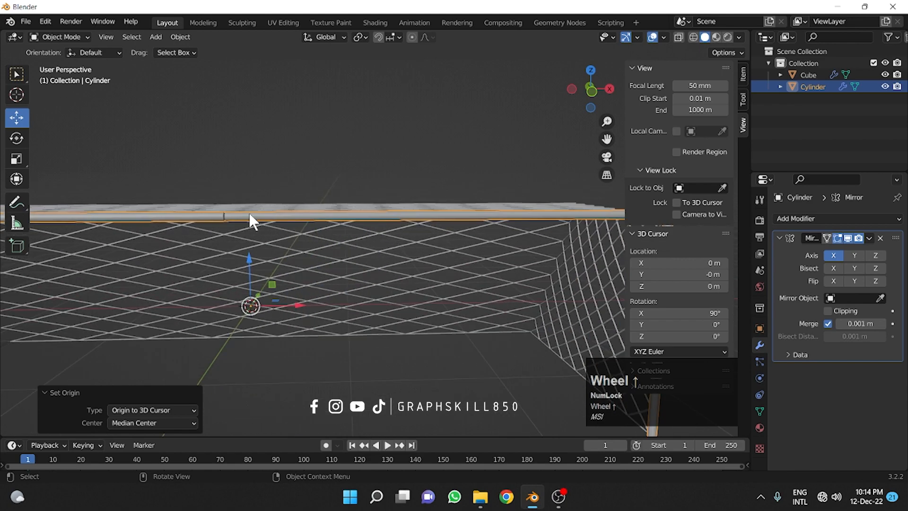
scroll(249, 213, "up", 1)
middle_click_drag(229, 216, 306, 281, "shift")
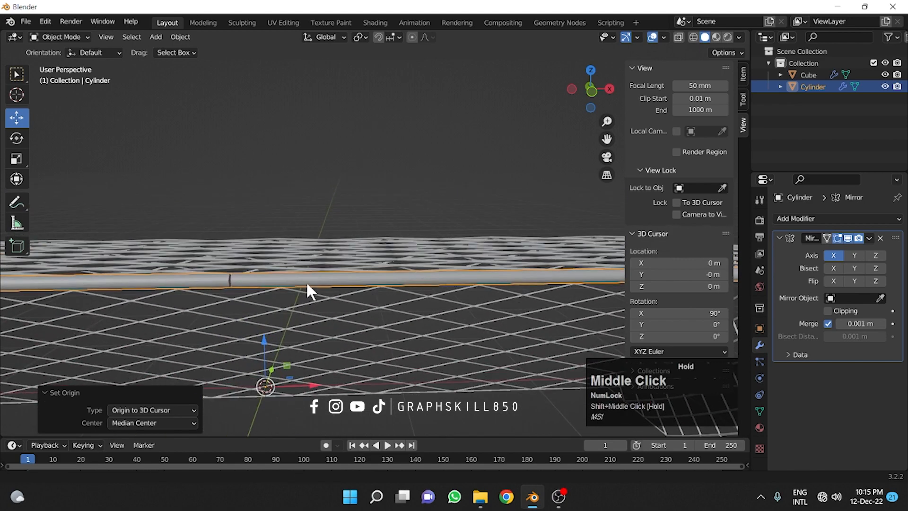
scroll(212, 299, "up", 2)
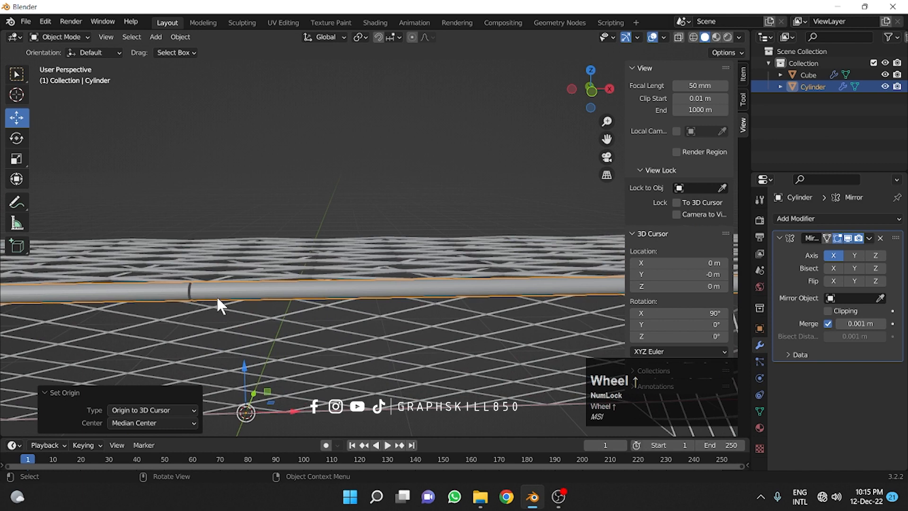
key("Tab")
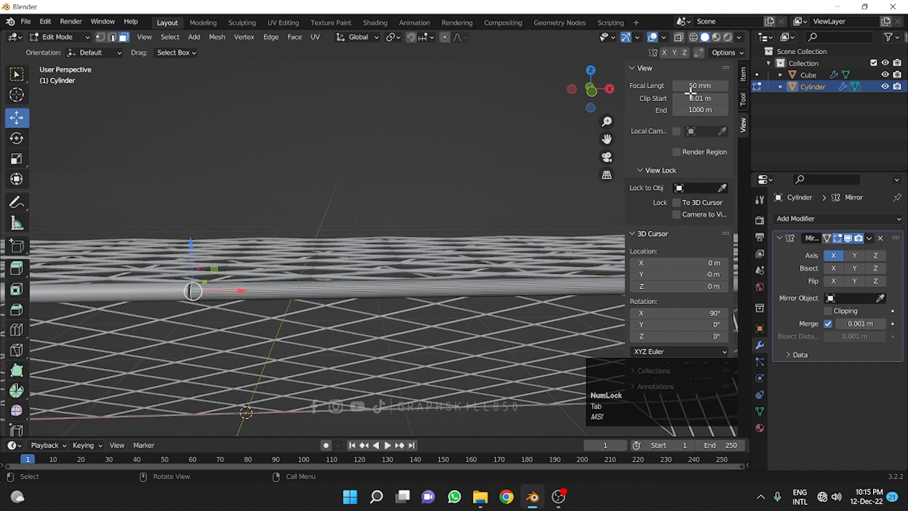
left_click(828, 311)
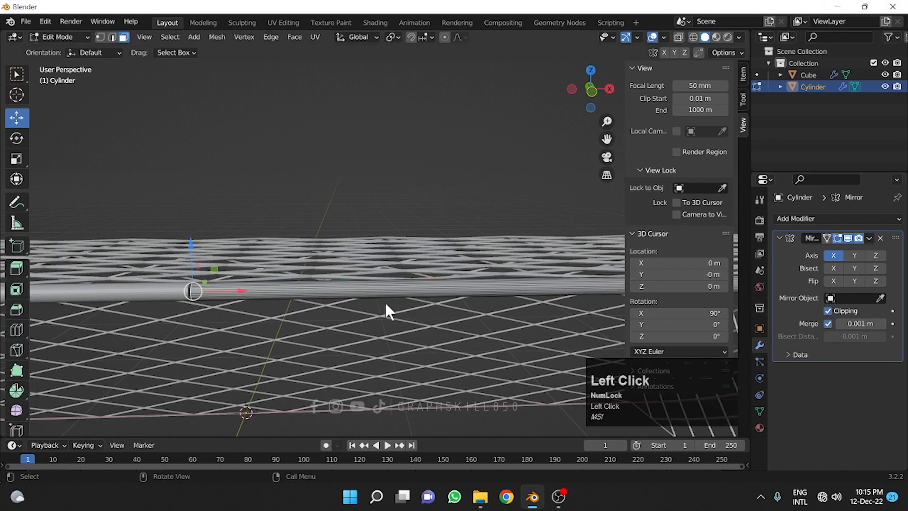
left_click_drag(214, 288, 209, 290)
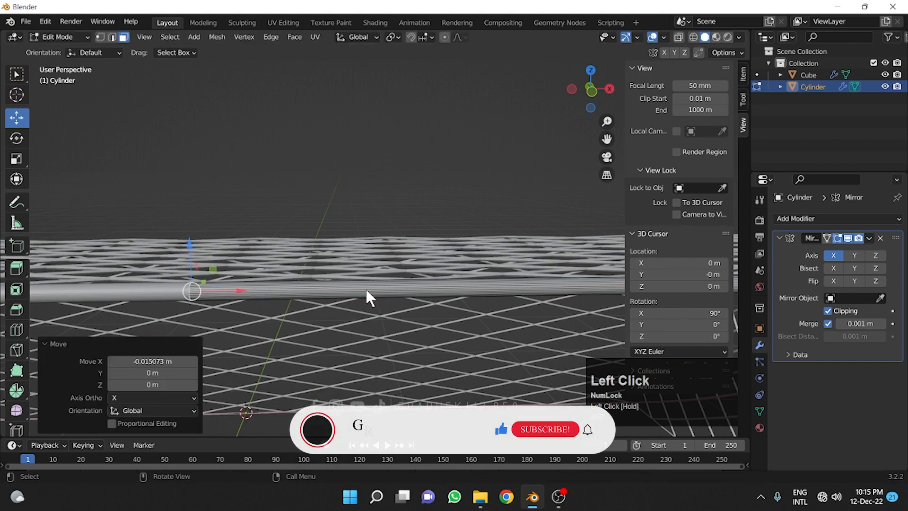
- Add a new cylinder within the frame's mesh at the 3D cursor
scroll(365, 288, "down", 3)
middle_click_drag(400, 369, 245, 387)
scroll(395, 304, "down", 3)
middle_click_drag(330, 348, 336, 318)
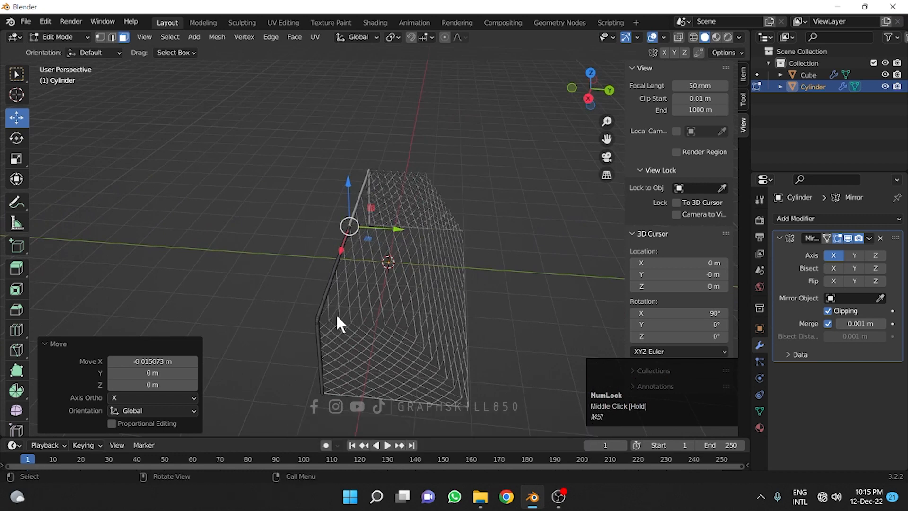
key("shift")
key("shift+a")
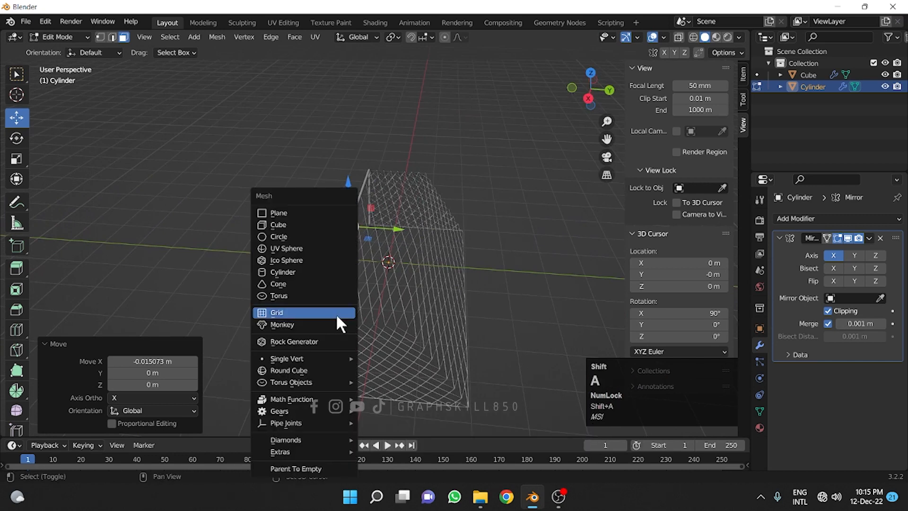
left_click(301, 271)
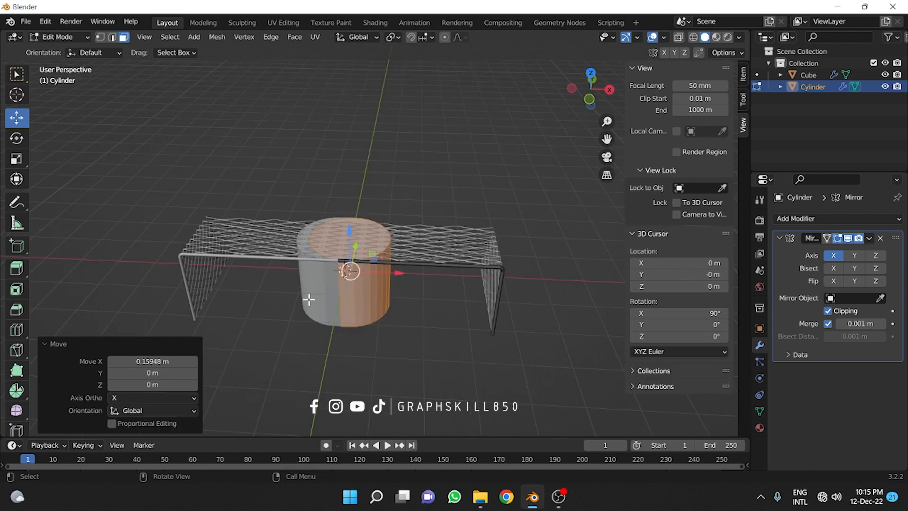
key("a")
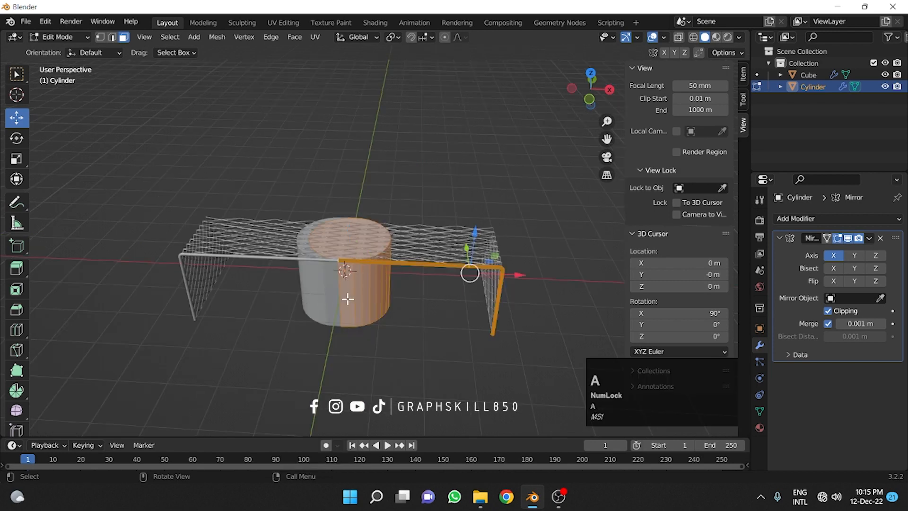
key("ctrl+z")
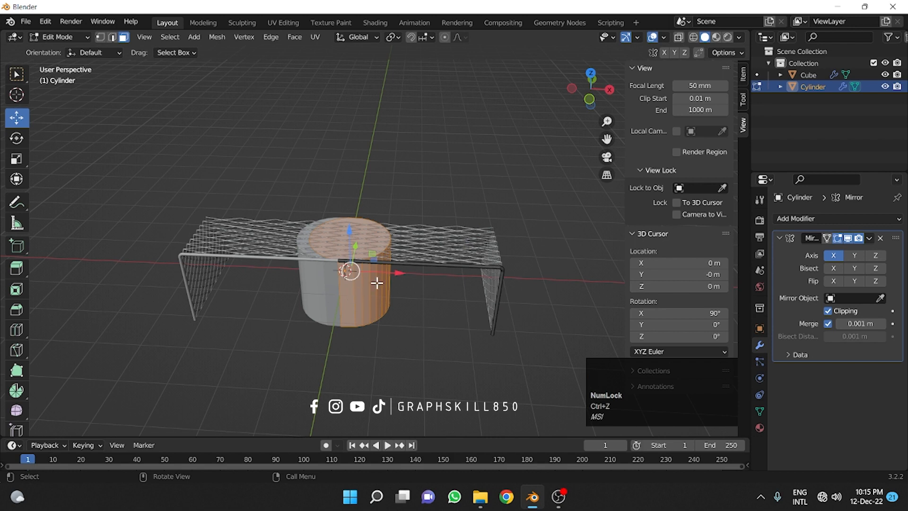
key("a")
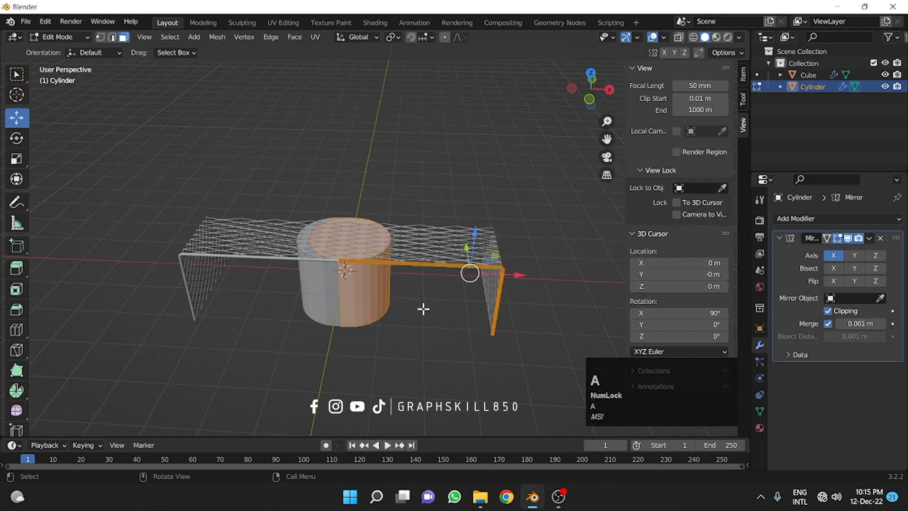
scroll(424, 293, "up", 1)
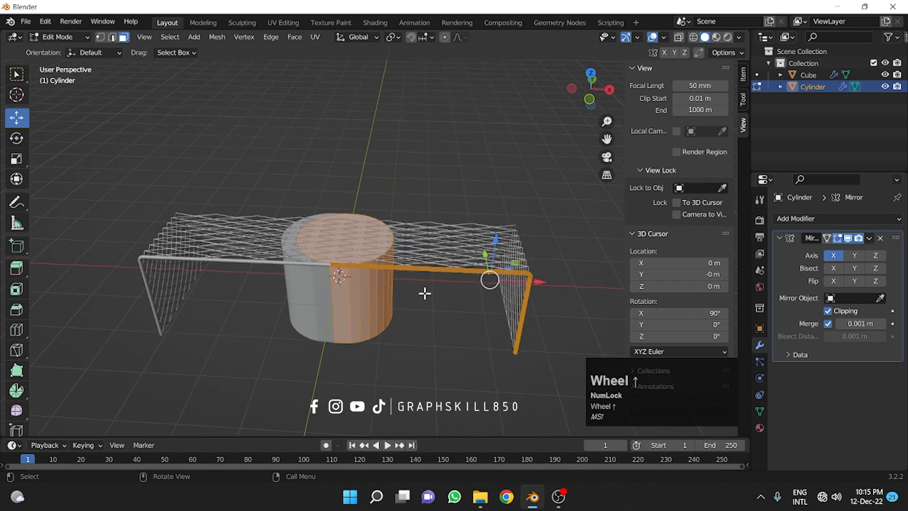
- Select all linked faces of the new cylinder, turn off the mirror's Clipping, and move the cylinder about 1.59 m along X
left_click(372, 305)
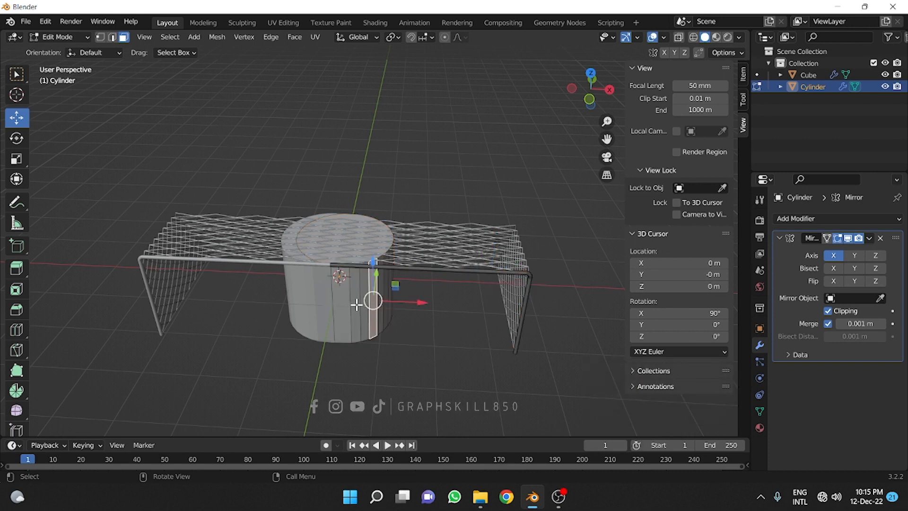
key("l")
left_click_drag(398, 280, 444, 310)
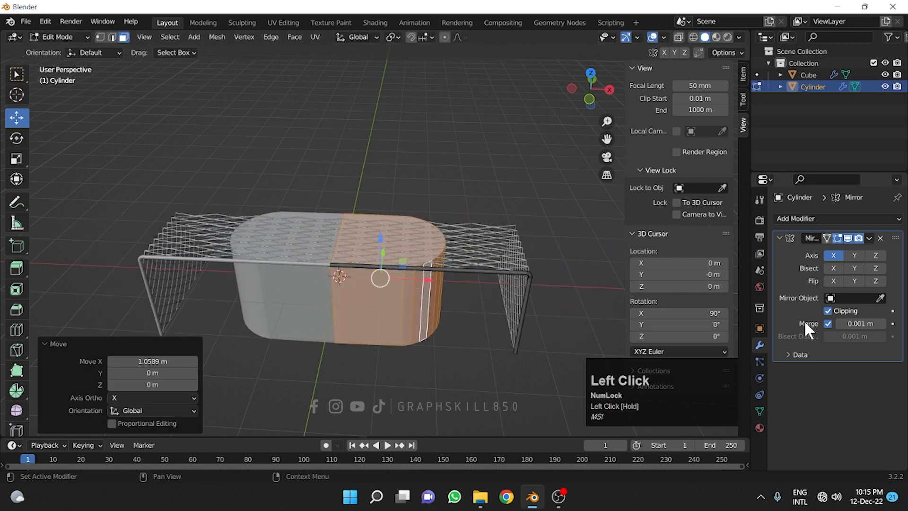
left_click(828, 311)
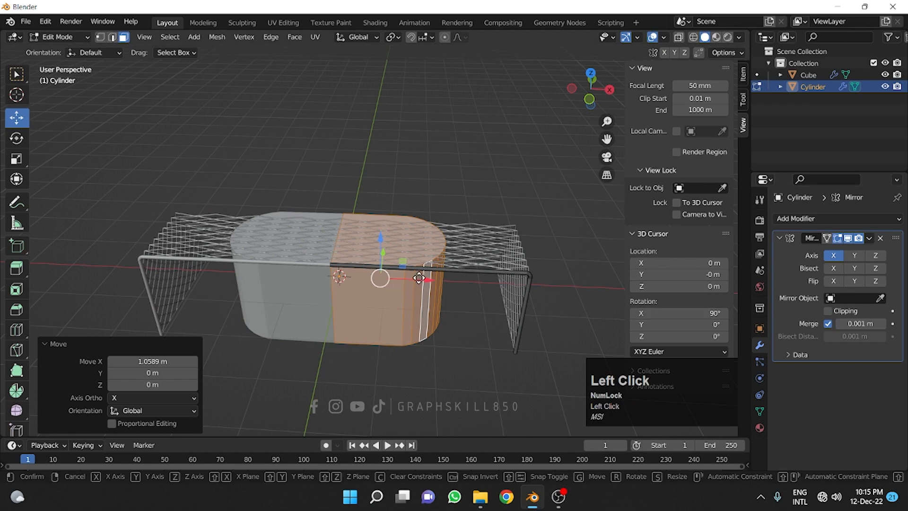
left_click_drag(378, 278, 440, 286)
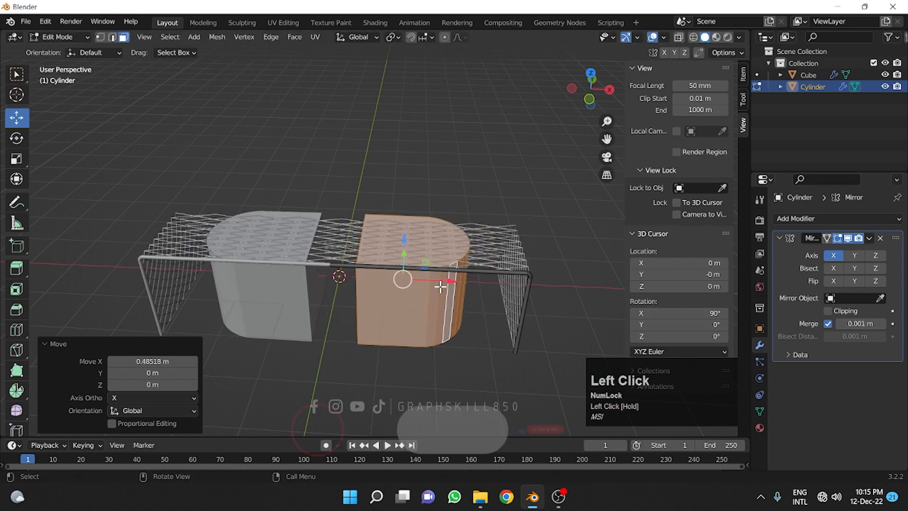
key("ctrl+z")
key("ctrl+z")
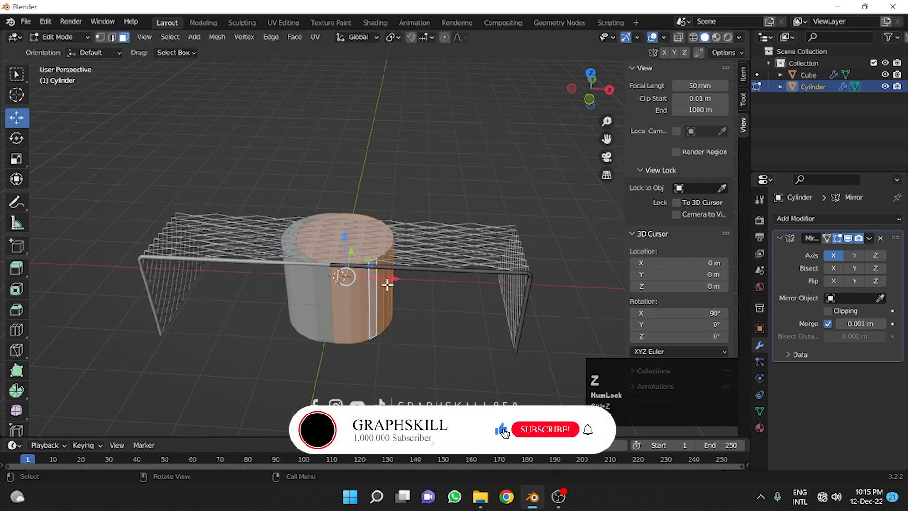
left_click_drag(378, 280, 387, 303)
- Scale the new cylinder uniformly down to about 0.071
middle_click_drag(387, 304, 336, 299)
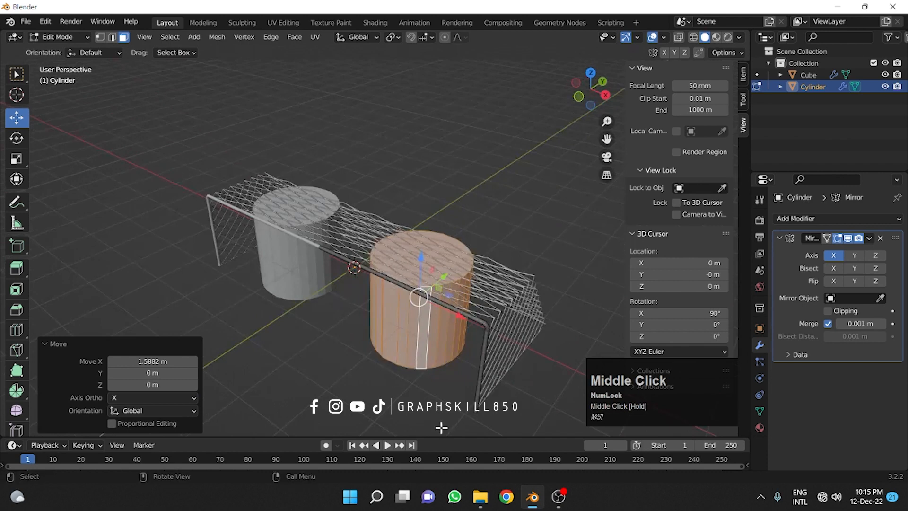
key("s")
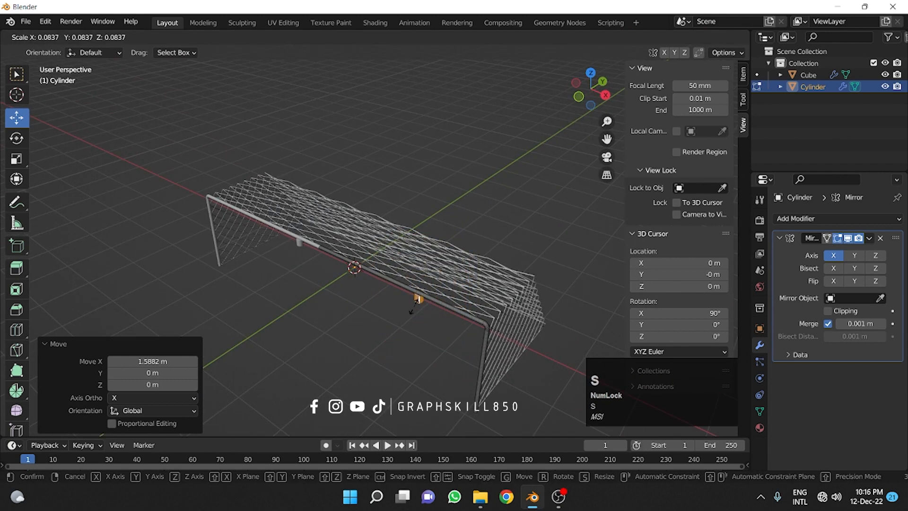
left_click(415, 305)
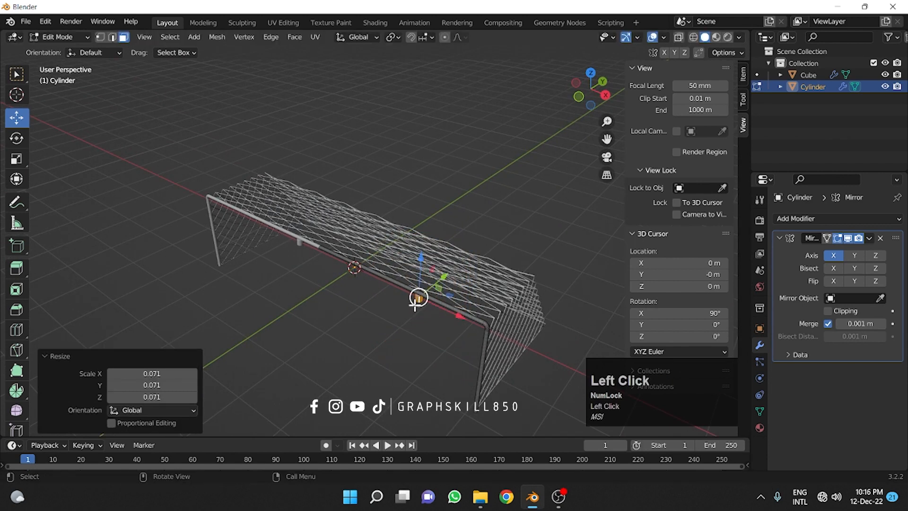
- In top view, move the small cylinder along X to the goal post and about 0.99 m along negative Y in line with the frame
left_click(592, 73)
left_click_drag(460, 227, 545, 271)
left_click_drag(522, 199, 524, 250)
middle_click_drag(528, 288, 397, 218)
left_click(593, 101)
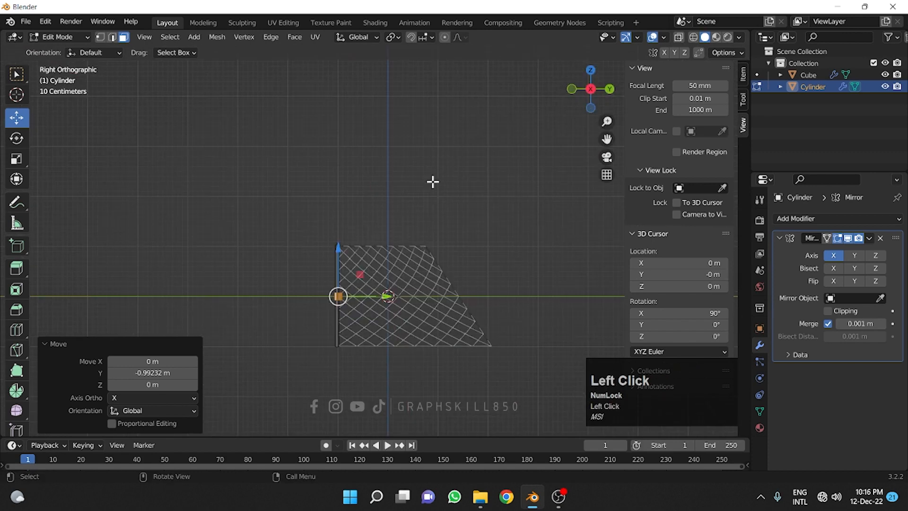
- Raise the small cylinder about 0.95 m along Z to the upper end of the goal post
scroll(339, 259, "up", 4)
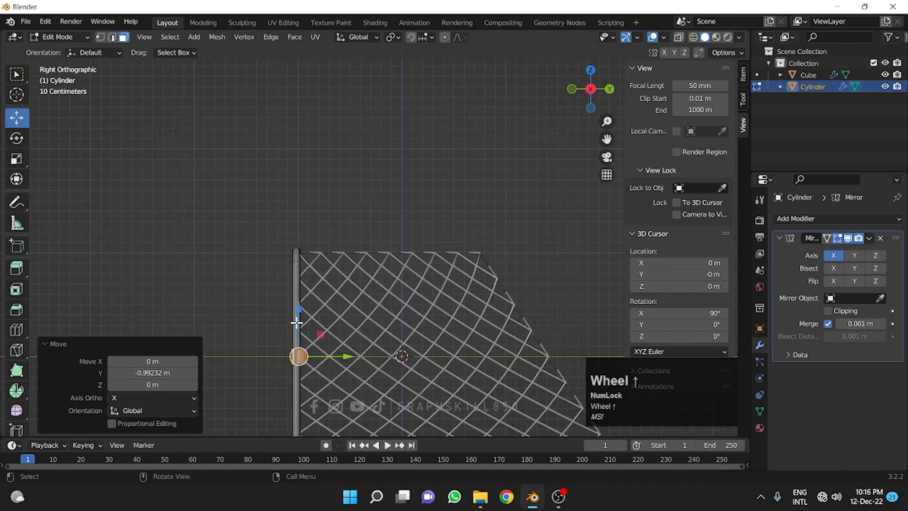
left_click_drag(297, 323, 305, 220)
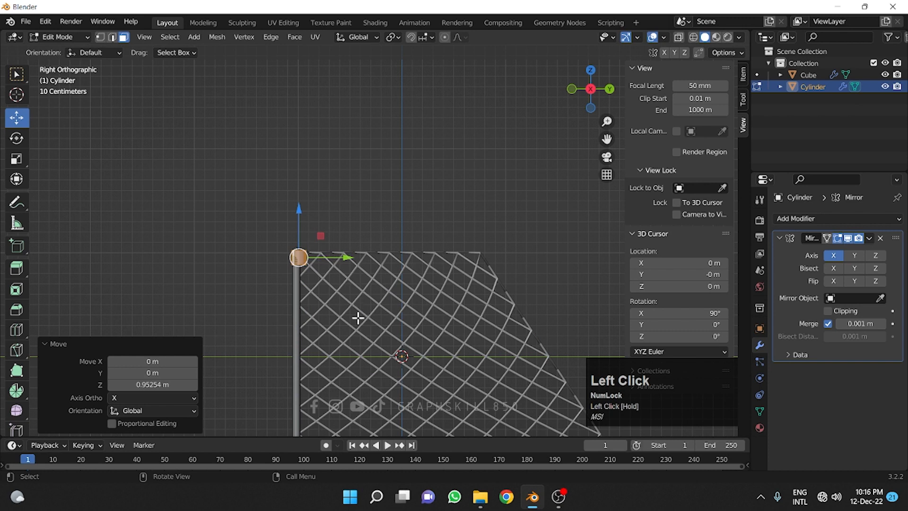
key("s")
left_click(336, 281)
scroll(305, 226, "up", 2)
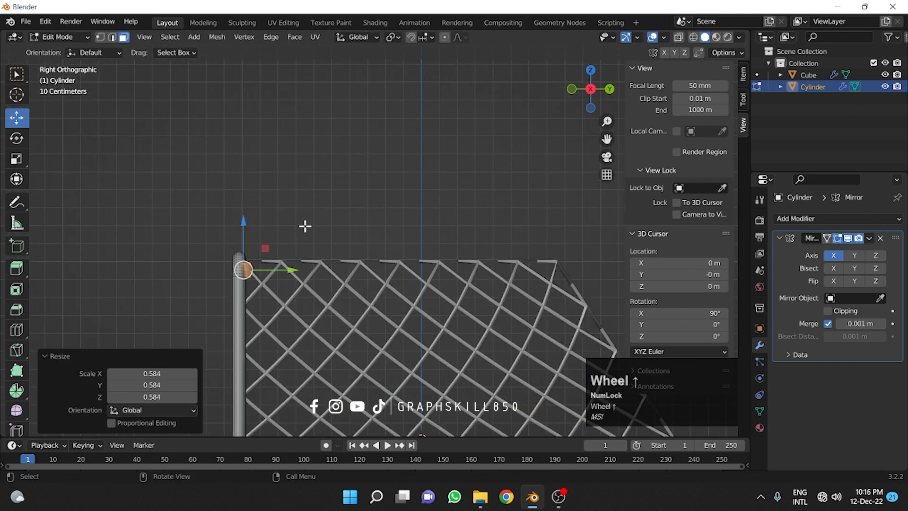
scroll(305, 226, "up", 2)
key("ctrl+z")
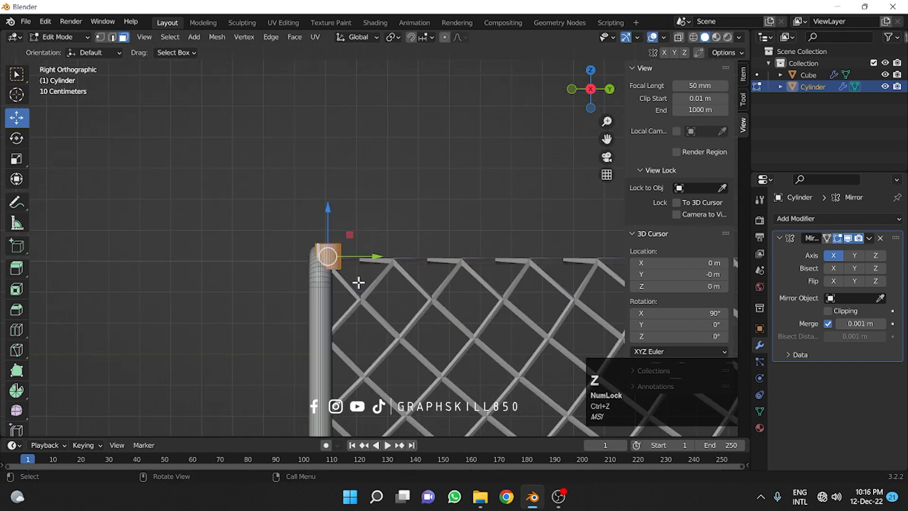
- Rotate the small cylinder exactly 90° in the right view so its axis runs along Y
key("r")
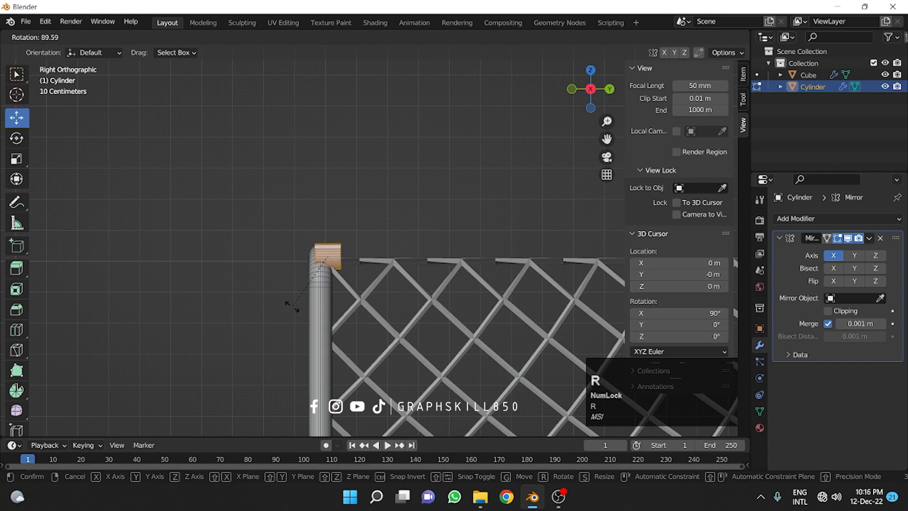
key("ctrl")
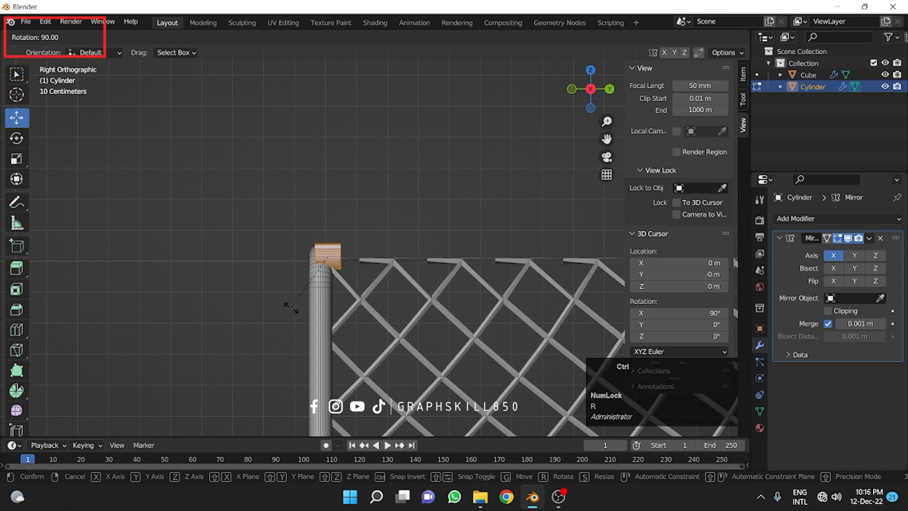
left_click(291, 307)
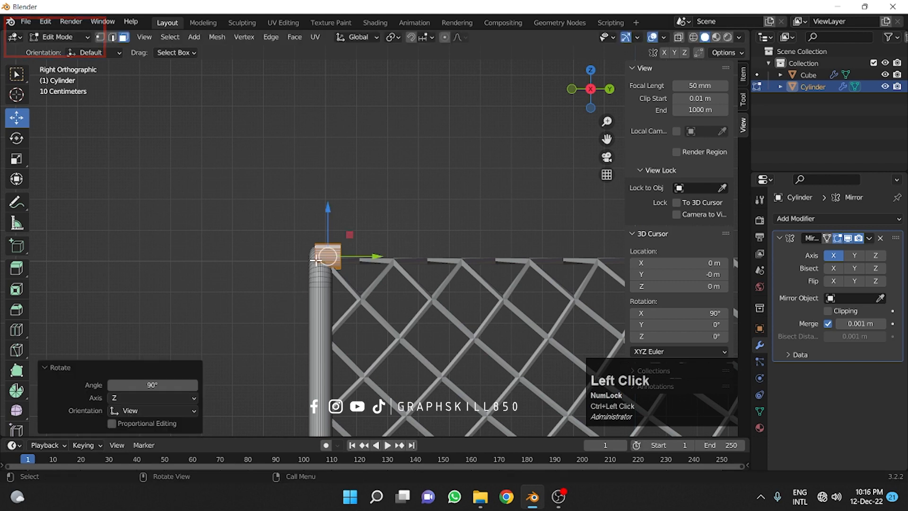
- Lower the small cylinder about 0.011 m along Z and scale it uniformly to about 0.764
left_click_drag(327, 230, 328, 235)
key("s")
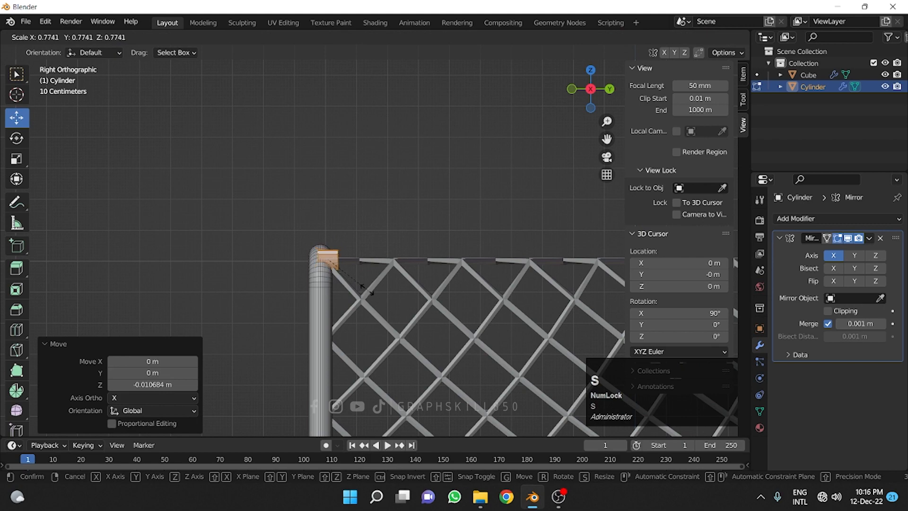
left_click(366, 290)
- Frame the small cylinder in a close-up and nudge it about 0.0035 m along negative X to align with the bent frame corner
mouse_move(337, 265)
middle_mouse_down()
mouse_move(318, 251)
mouse_move(341, 253)
middle_mouse_up()
scroll(340, 254, "down", 3)
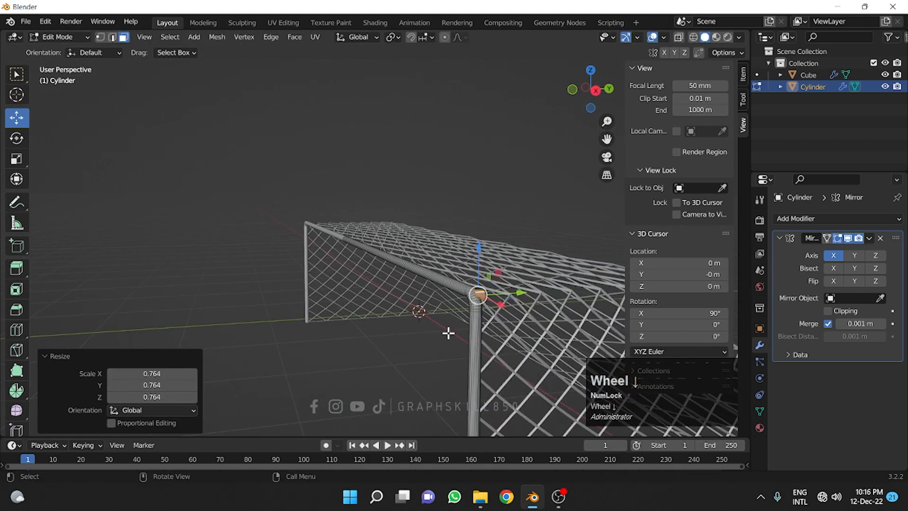
middle_click_drag(448, 333, 492, 348)
scroll(612, 339, "up", 2)
middle_click_drag(575, 334, 270, 276)
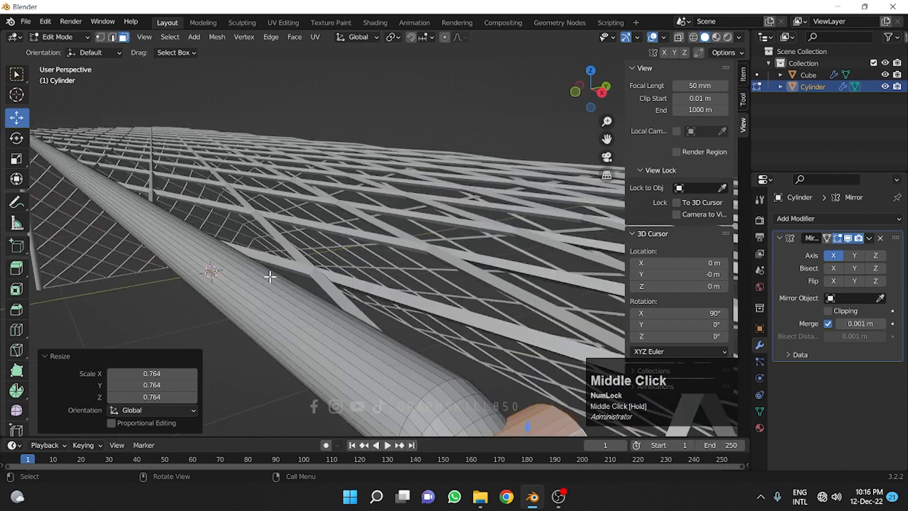
scroll(320, 244, "down", 3)
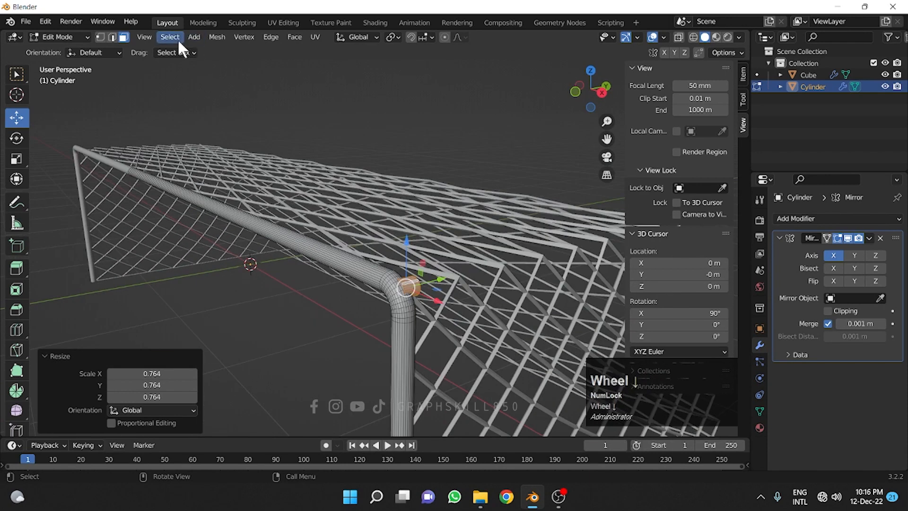
left_click(150, 40)
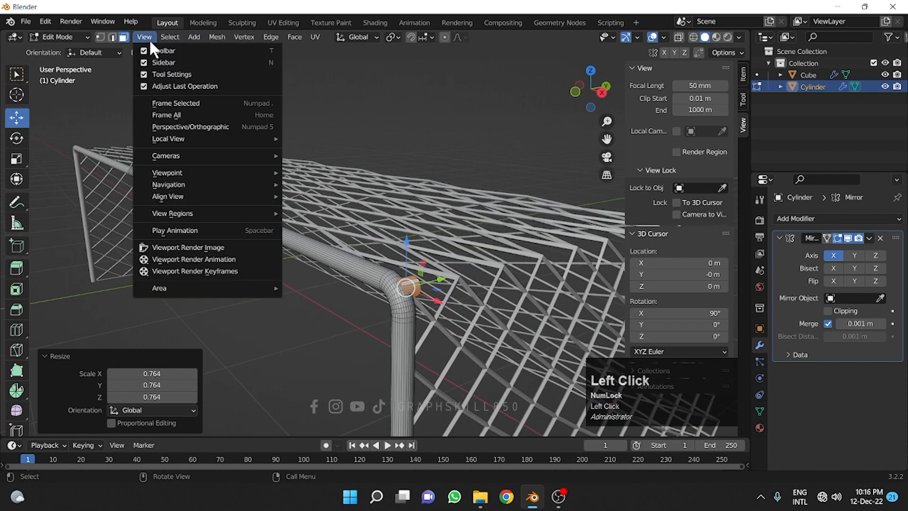
left_click(149, 102)
scroll(290, 170, "down", 3)
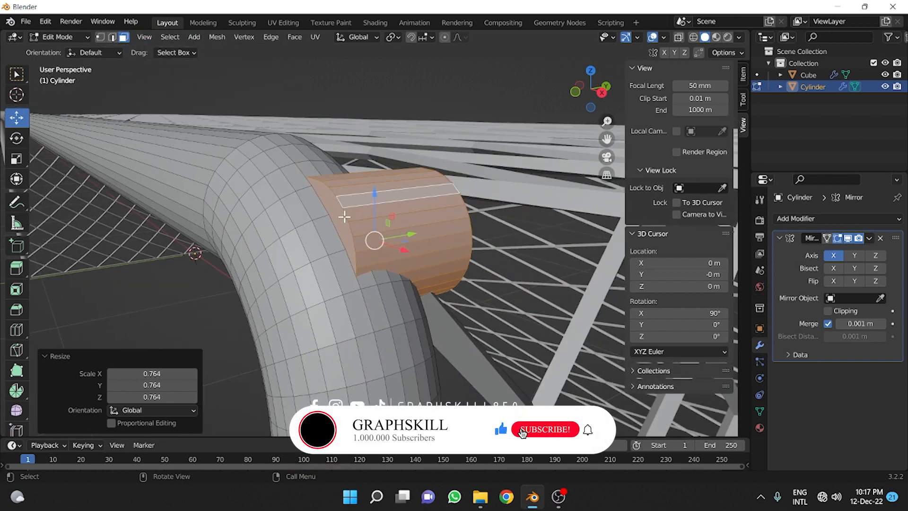
scroll(344, 216, "down", 2)
left_click_drag(375, 195, 390, 258)
scroll(304, 247, "down", 5)
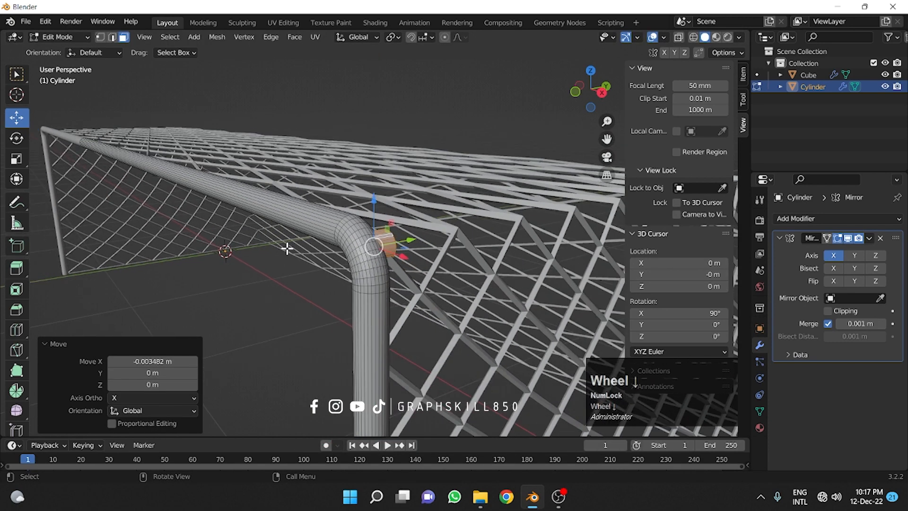
- Select the small cylinder's rear end face and move it about 1.62 m along Y to form the upper side tube
middle_click_drag(326, 300, 219, 305)
left_click(388, 252)
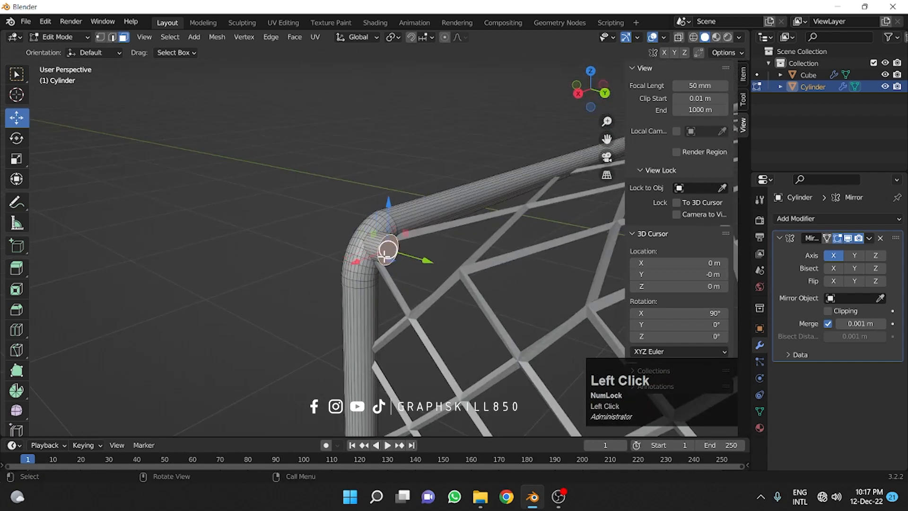
scroll(206, 202, "down", 4)
scroll(289, 234, "down", 2)
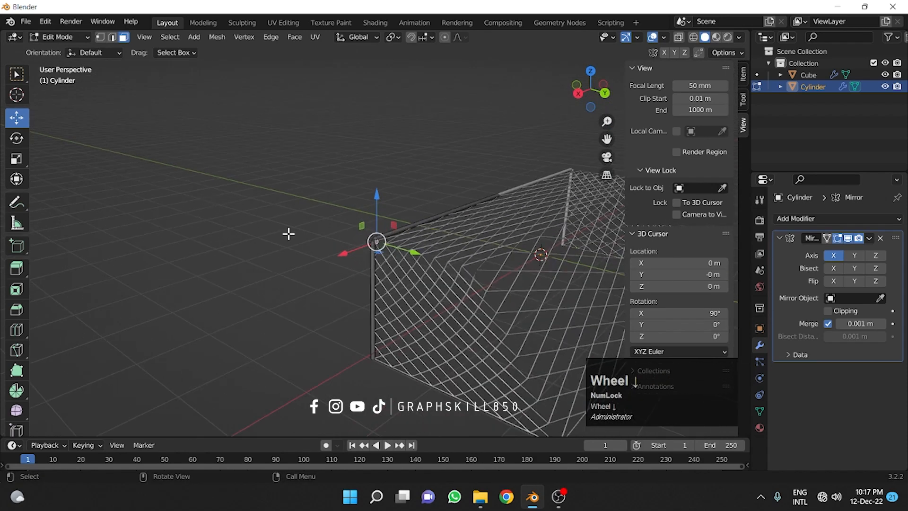
left_click_drag(405, 246, 492, 286)
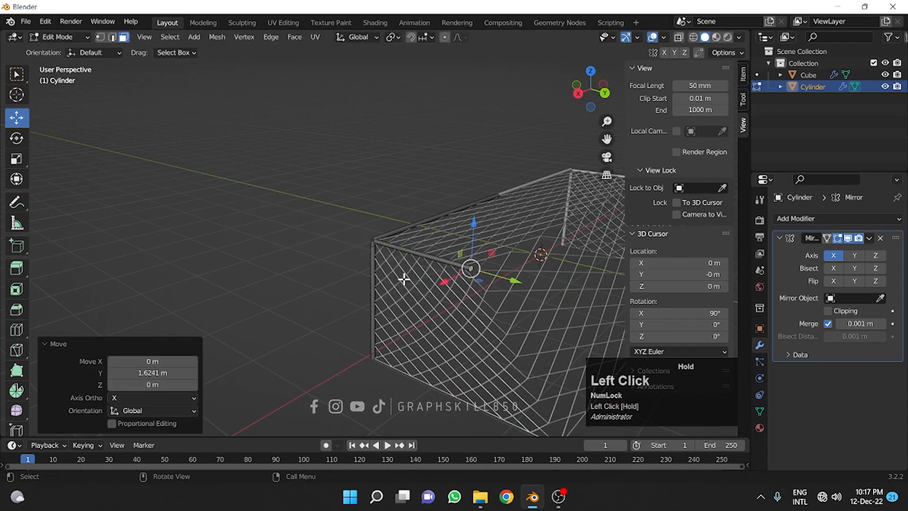
- In the right view, extrude the tube's end face around the net's upper rear corner and onto the start of the slope
scroll(441, 208, "down", 2)
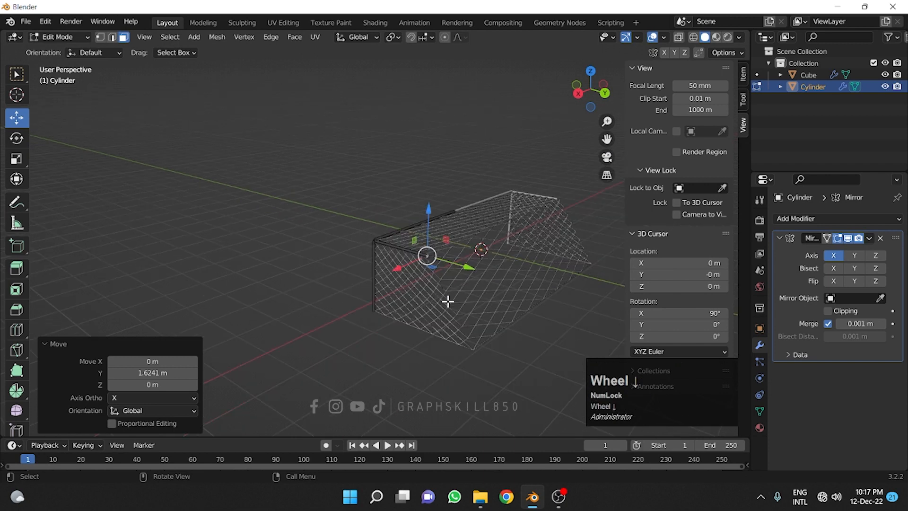
middle_click_drag(448, 301, 515, 279)
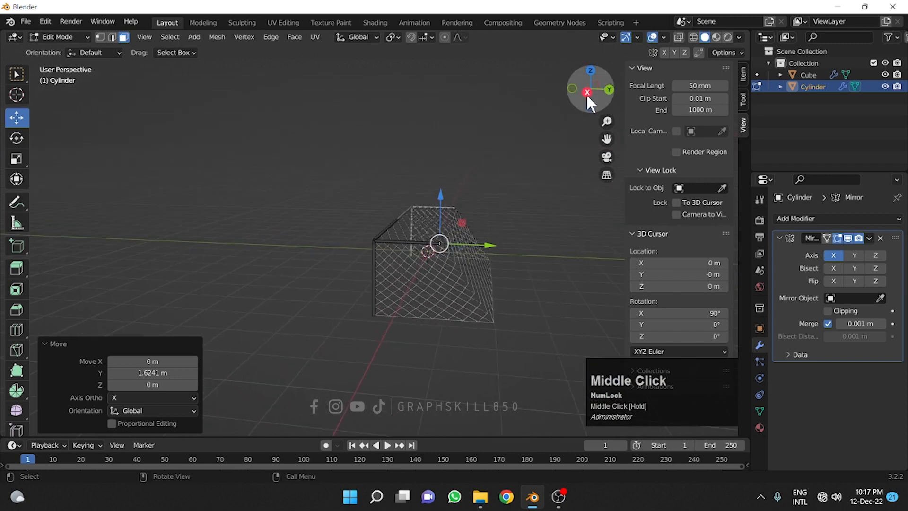
left_click(586, 92)
scroll(470, 227, "up", 4)
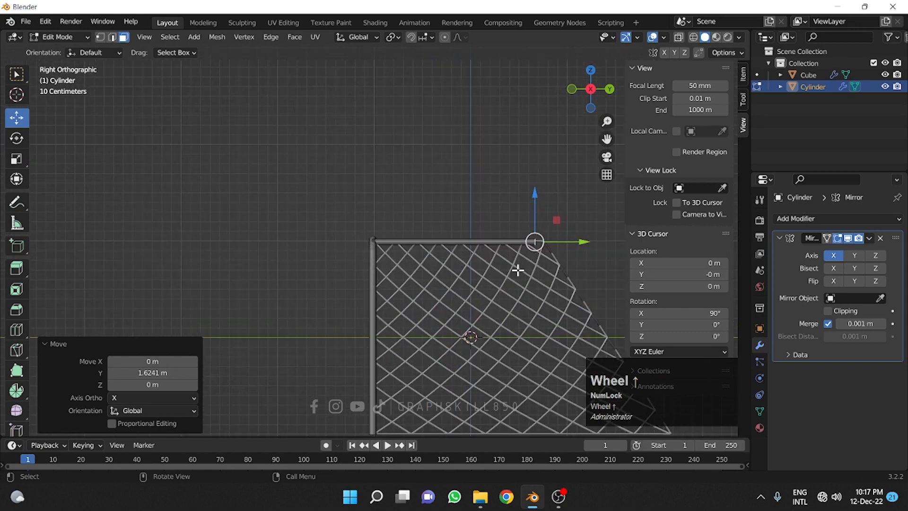
middle_click_drag(519, 271, 184, 246, "shift")
scroll(176, 221, "up", 3)
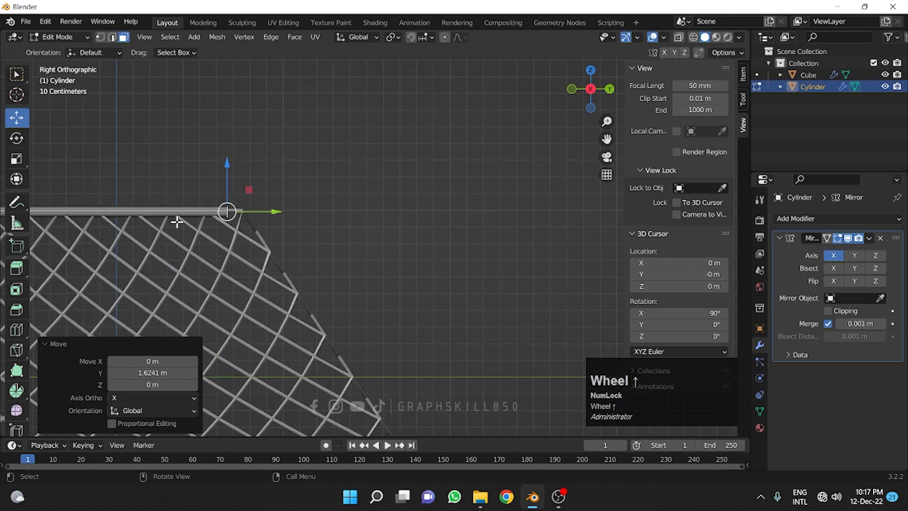
key("ctrl")
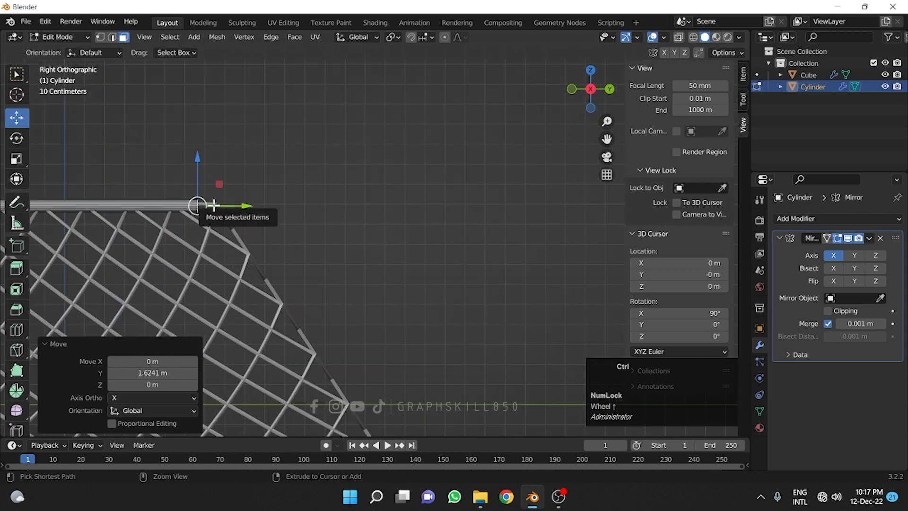
right_click(214, 205, "ctrl")
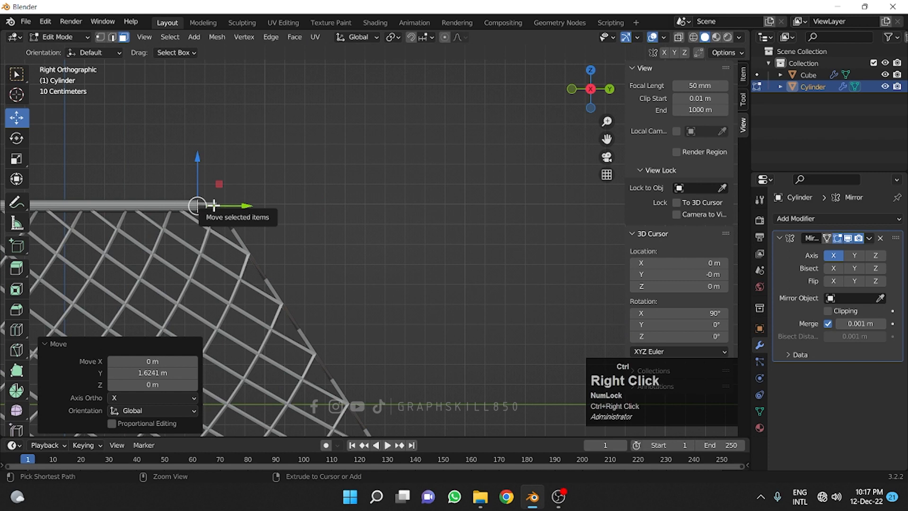
right_click(248, 248, "ctrl")
- Extrude the side tube's end down along the net's sloping back edge to the lower rear corner
scroll(247, 232, "down", 3)
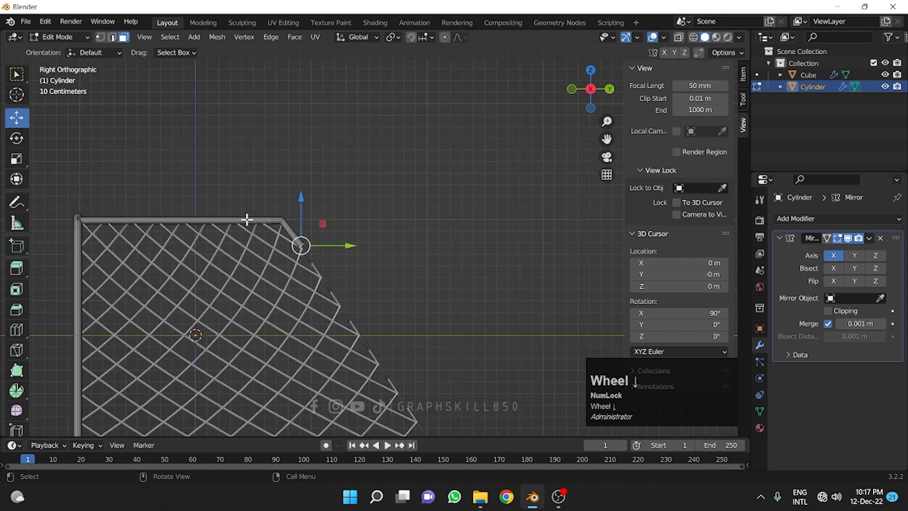
right_click(417, 384, "ctrl")
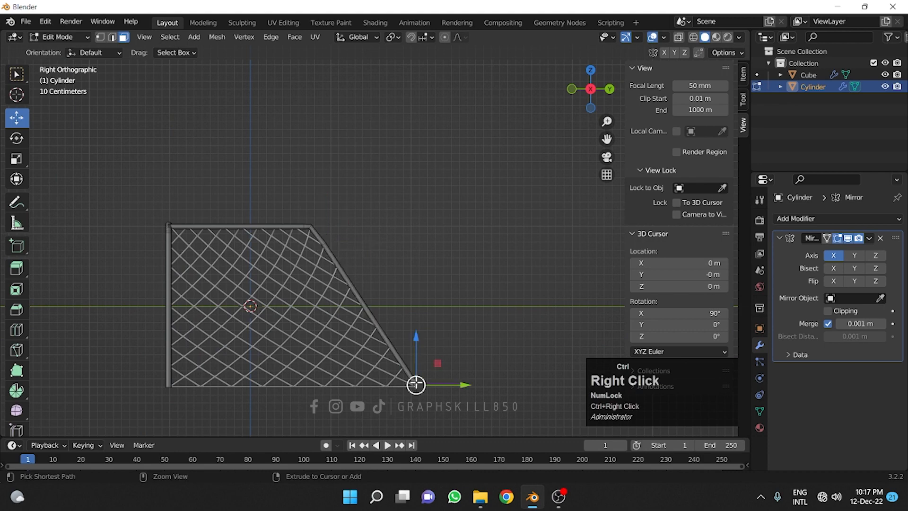
middle_click_drag(406, 293, 580, 259)
scroll(580, 259, "down", 1)
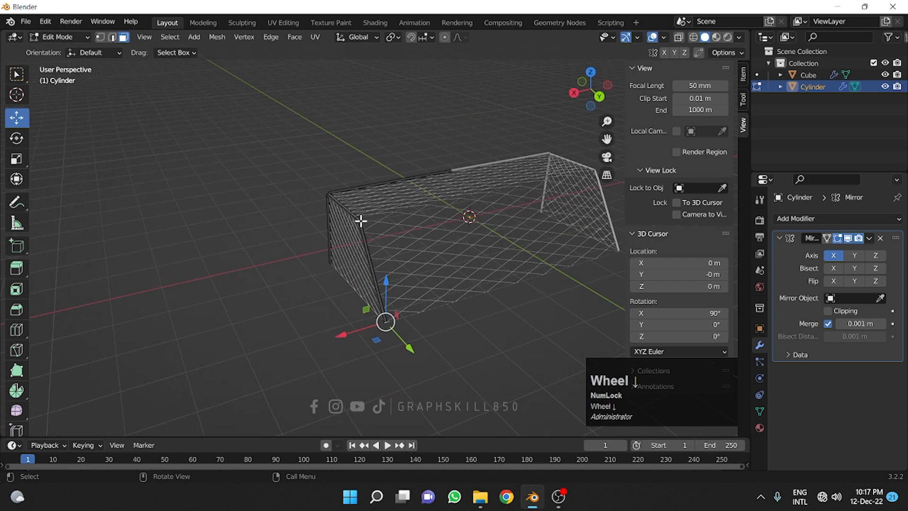
- Duplicate the whole linked front post-and-crossbar tube and move the copy 1.7531 m along Y to the net's upper rear edge
middle_click_drag(324, 217, 425, 235)
left_click(260, 207)
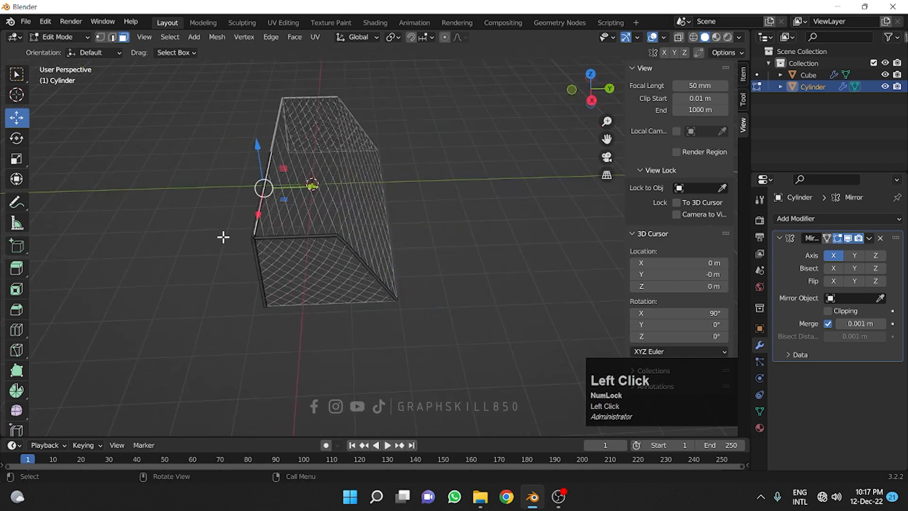
middle_click_drag(225, 237, 269, 285)
scroll(263, 298, "down", 4)
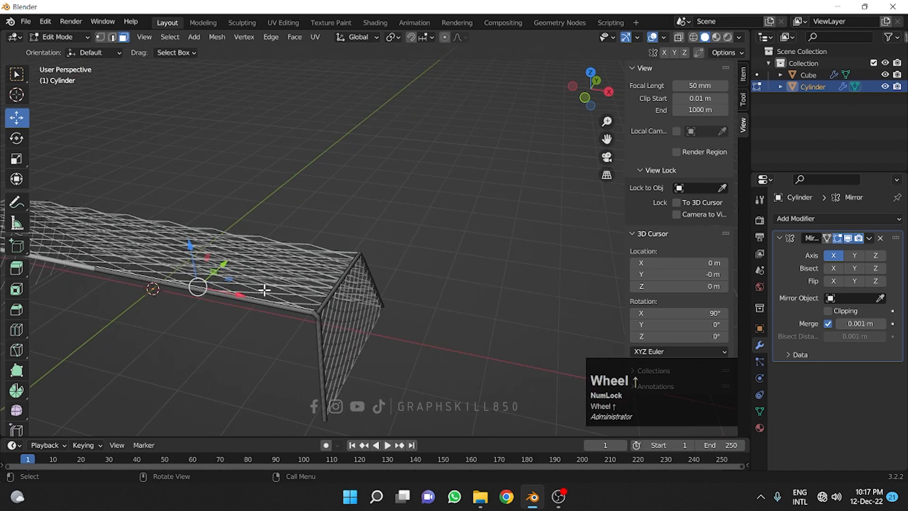
middle_click_drag(300, 328, 421, 218, "shift")
left_click(420, 219)
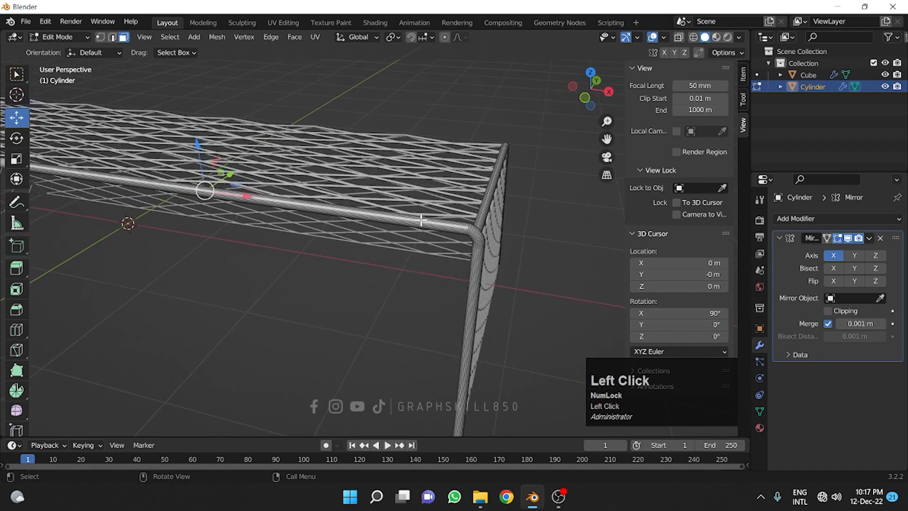
key("l")
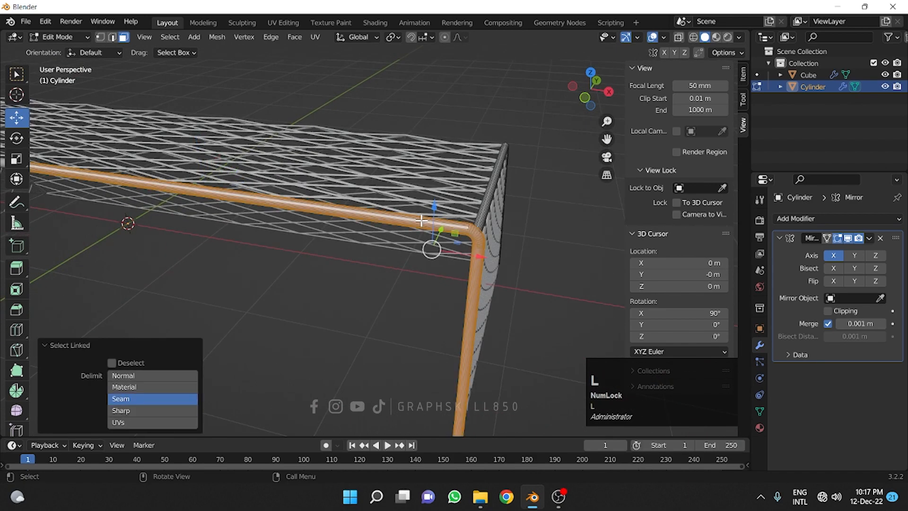
scroll(480, 269, "down", 6)
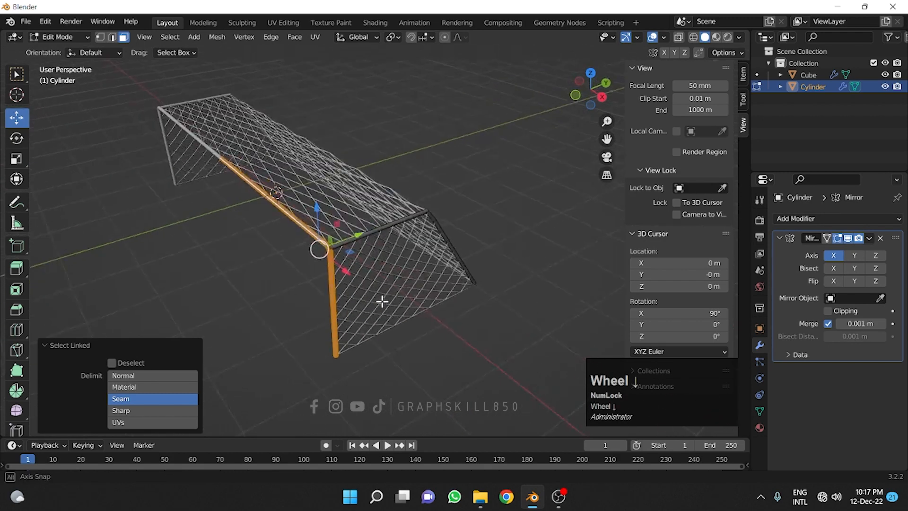
middle_click(318, 247)
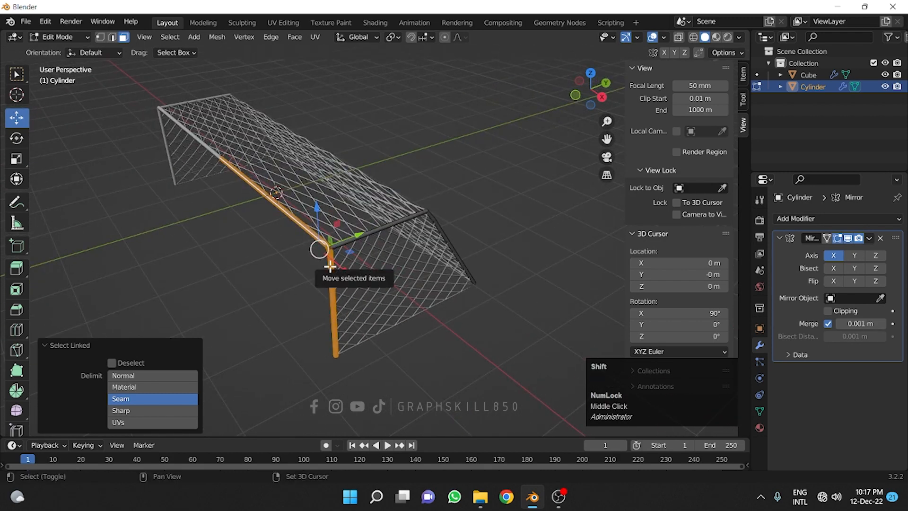
key("shift+d")
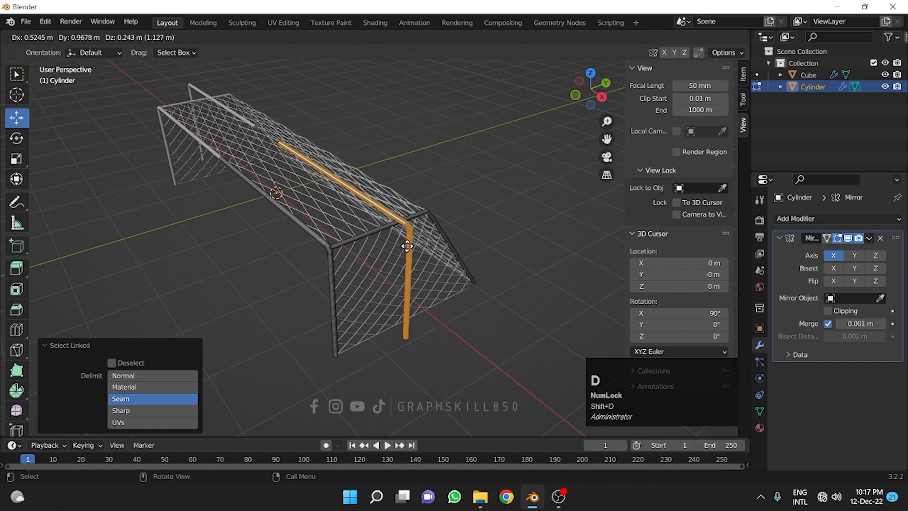
key("ctrl")
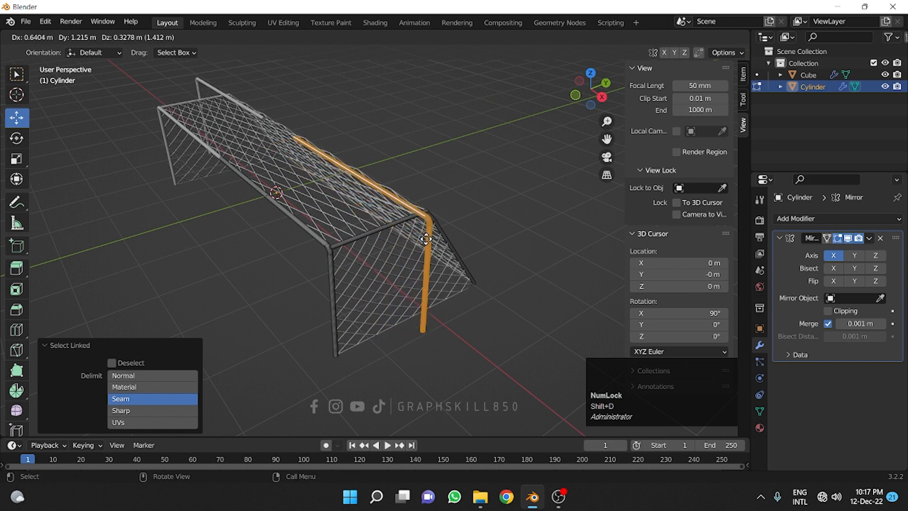
key("y")
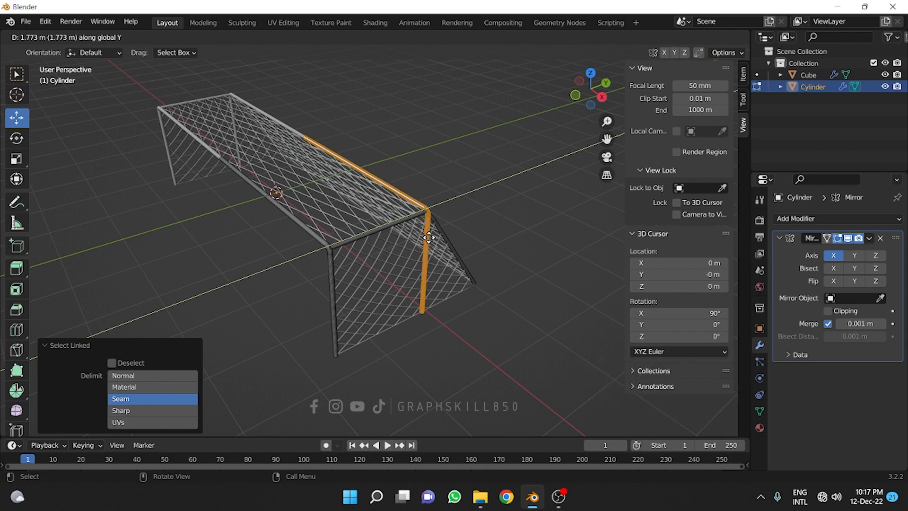
left_click(425, 236)
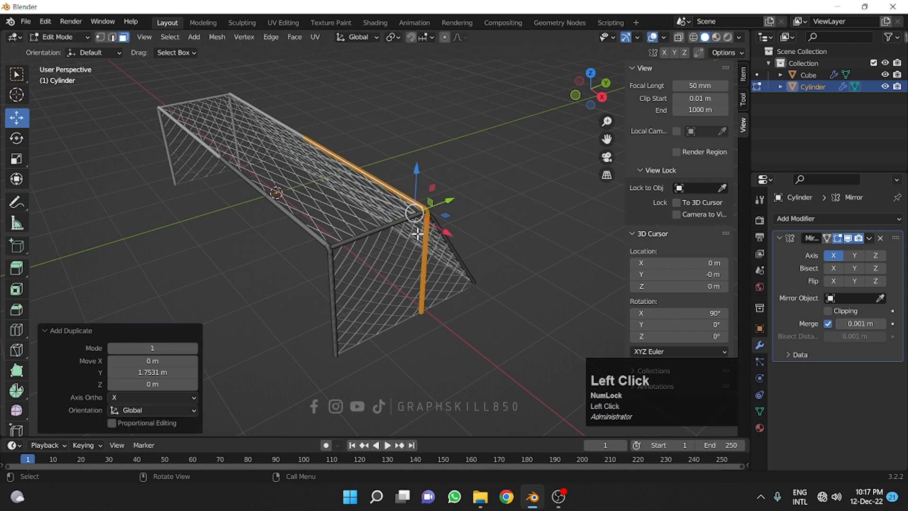
- Select the duplicated tube's vertical post from its bottom end face up to the bend and delete those faces, keeping the rear crossbar
scroll(421, 201, "up", 5)
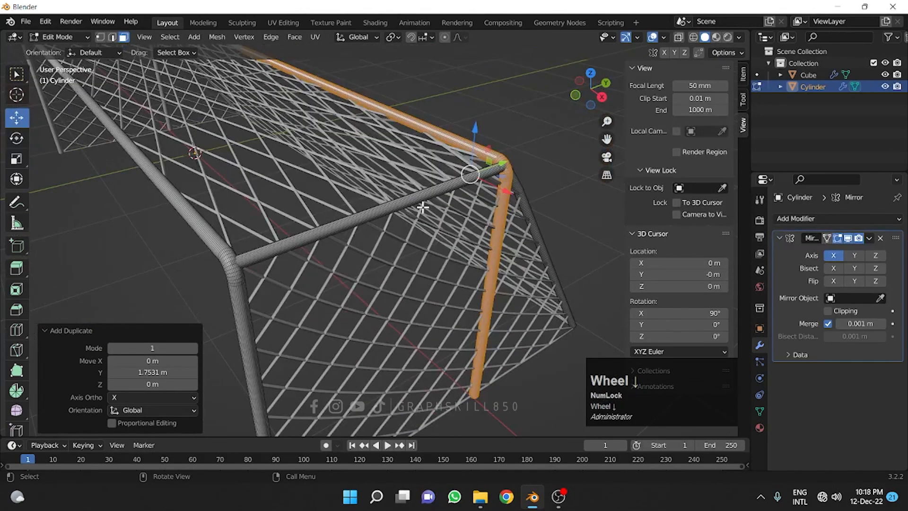
middle_click_drag(462, 391, 466, 310)
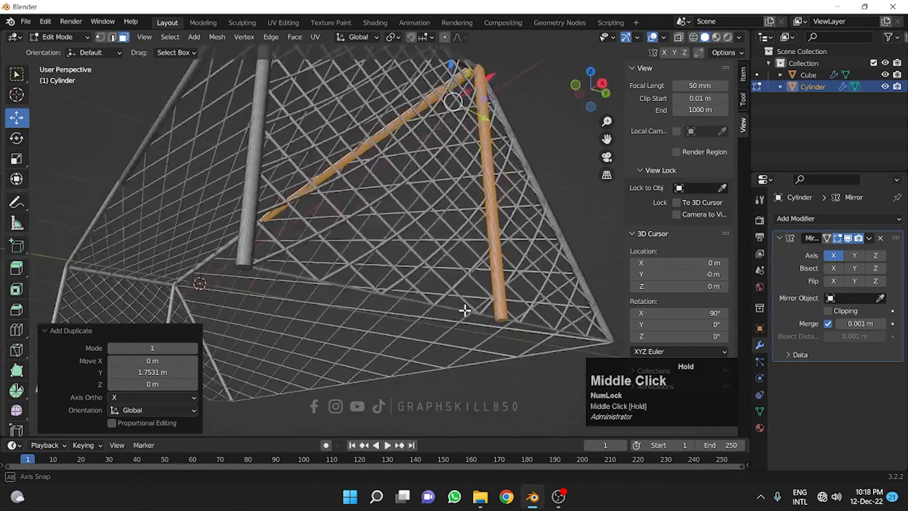
scroll(508, 318, "up", 3)
scroll(454, 301, "down", 3)
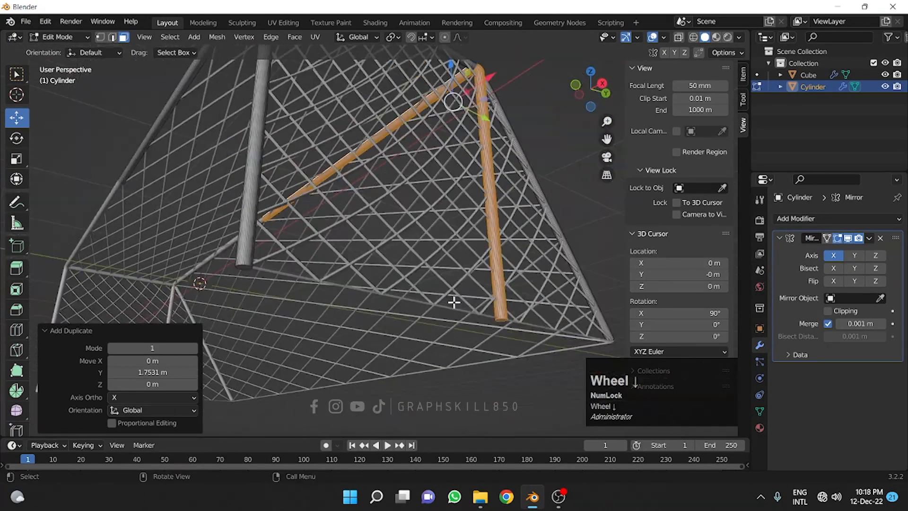
left_click(500, 320)
scroll(501, 325, "up", 2)
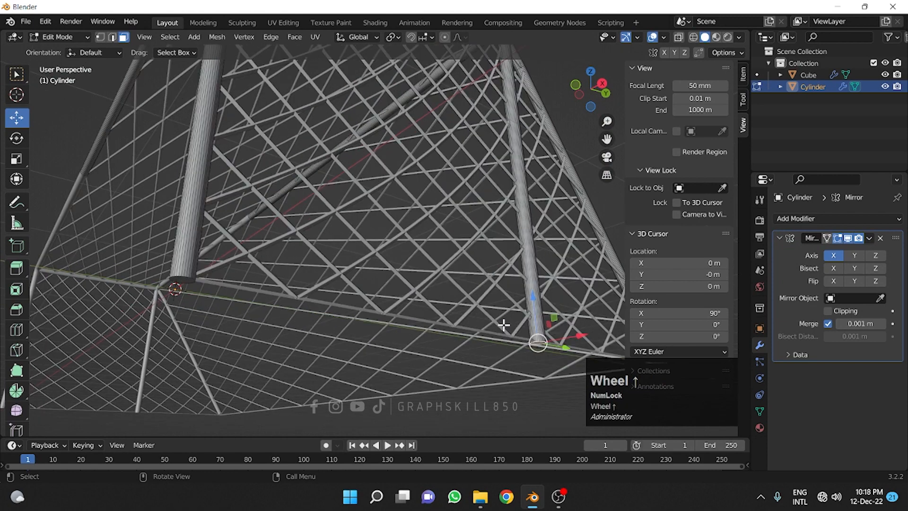
scroll(501, 331, "down", 3)
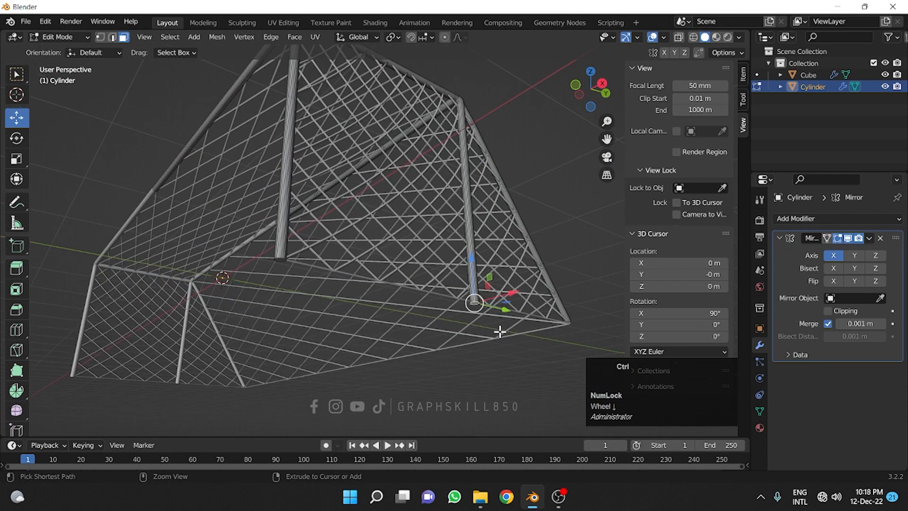
key("ctrl+KP_Add")
key("ctrl+KP_Add")
key("ctrl+KP_Add")
key("ctrl+KP_Add")
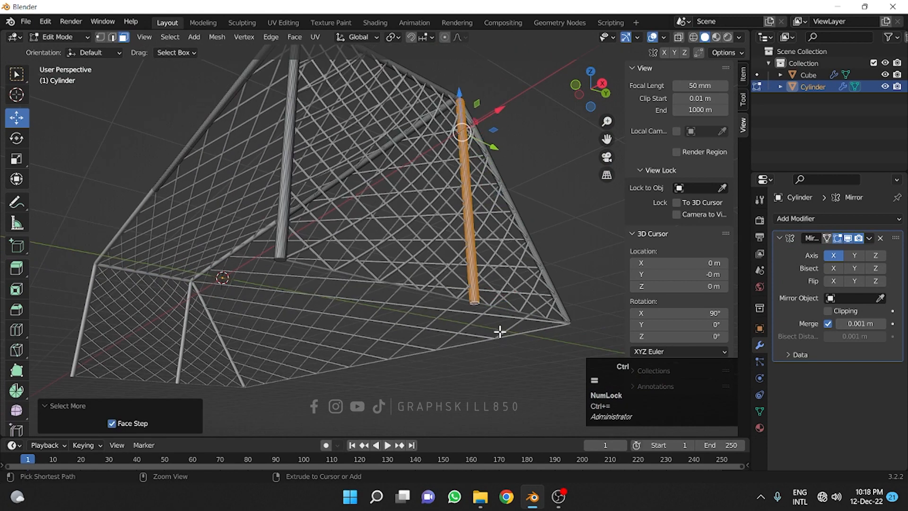
middle_click_drag(419, 194, 382, 274)
scroll(413, 290, "up", 4)
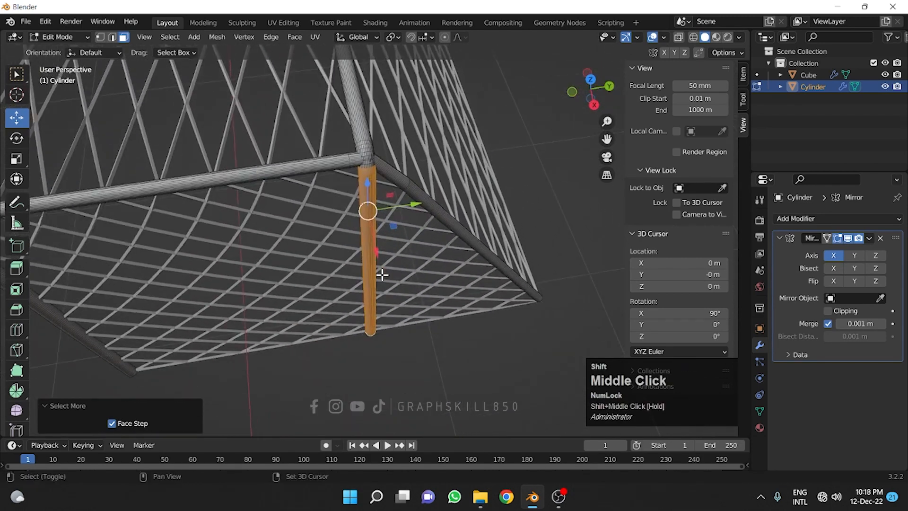
key("ctrl+KP_Add")
key("ctrl+KP_Add")
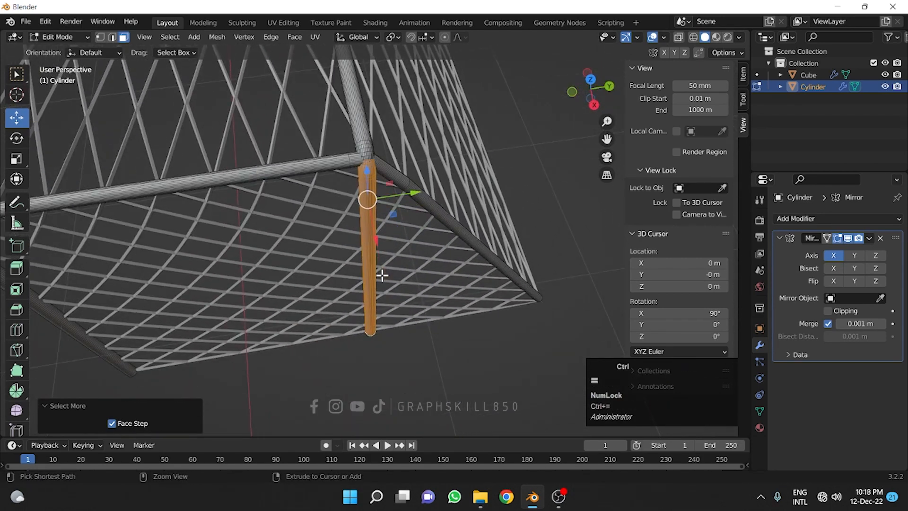
key("ctrl+KP_Add")
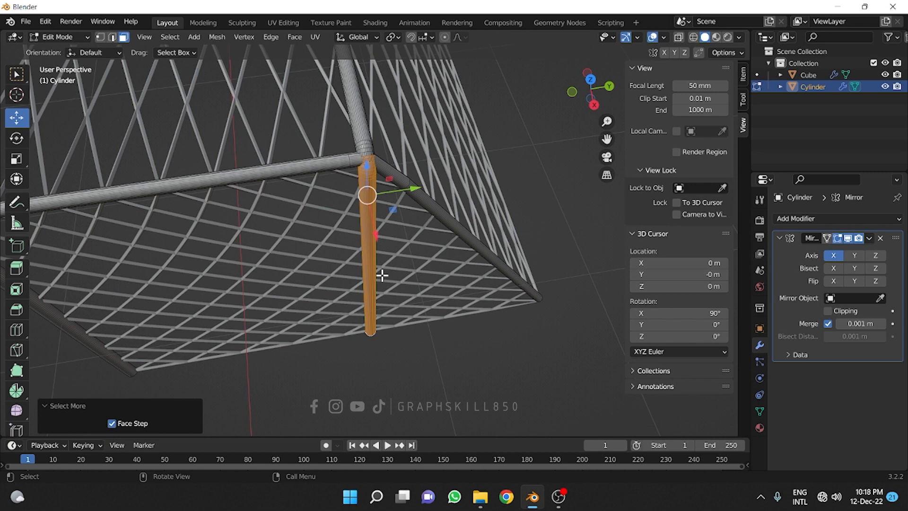
key("x")
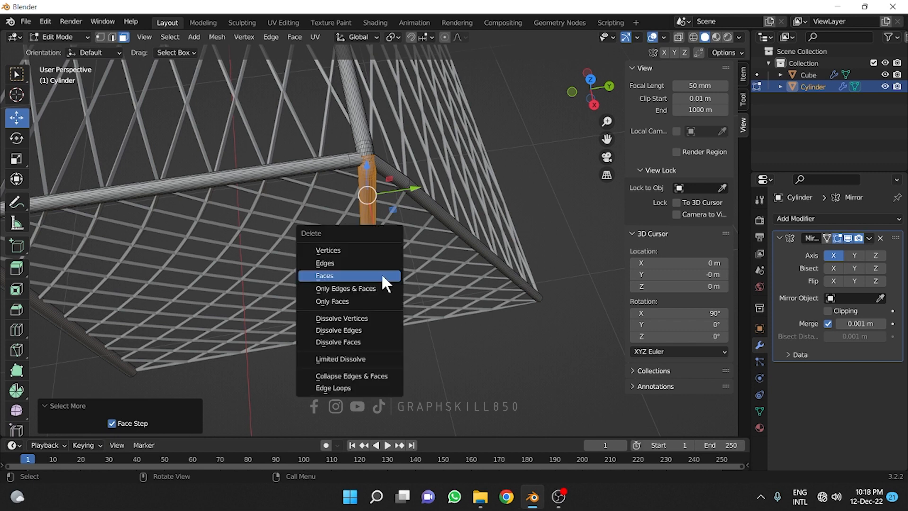
left_click(343, 272)
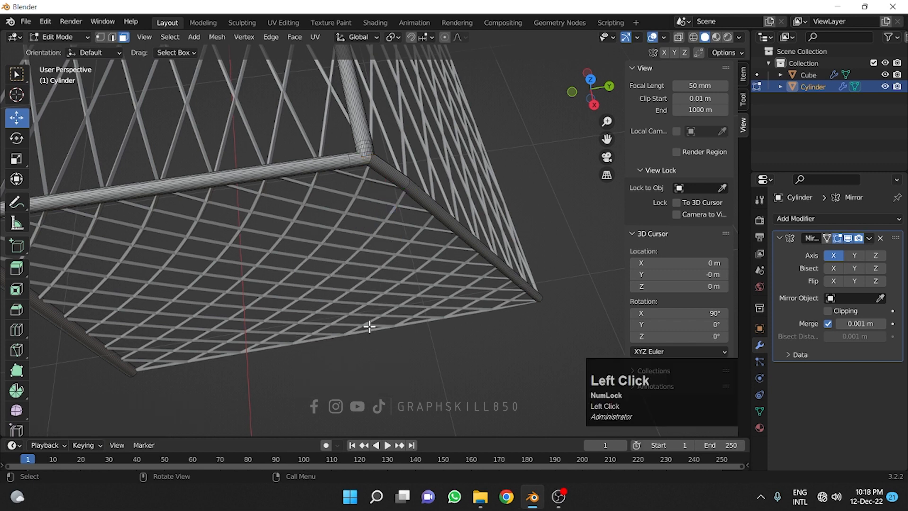
- Return to Object Mode, check the goal from several sides and save the file as 69.blend in the FOOTBALL GROUND folder
scroll(372, 309, "down", 6)
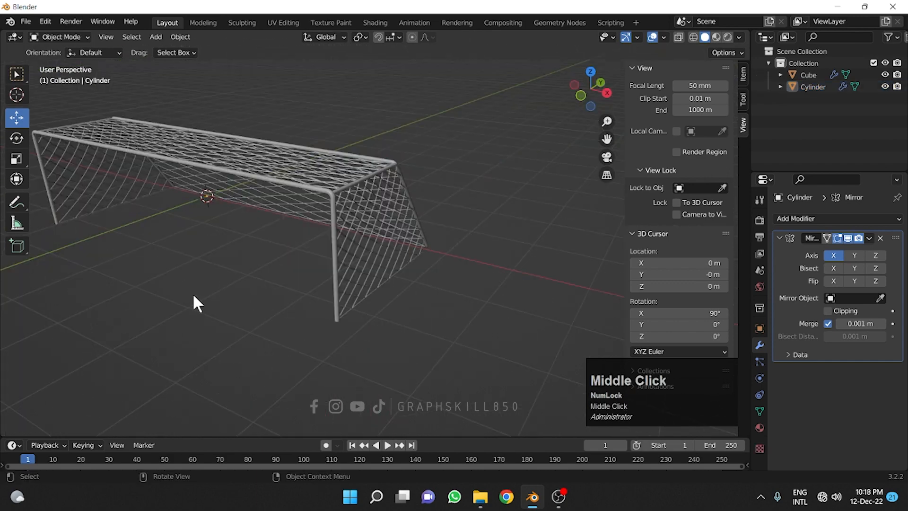
middle_click_drag(193, 299, 383, 267)
scroll(288, 294, "down", 2)
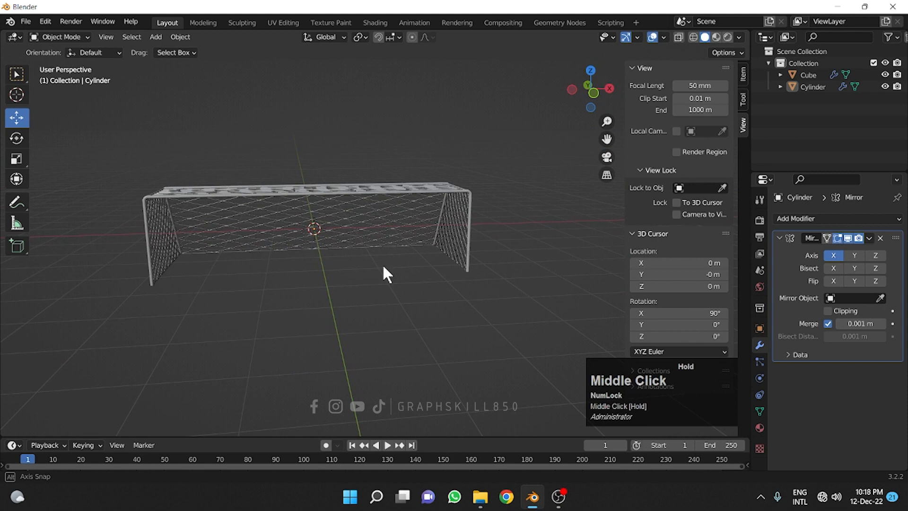
middle_click_drag(383, 267, 286, 288)
key("ctrl")
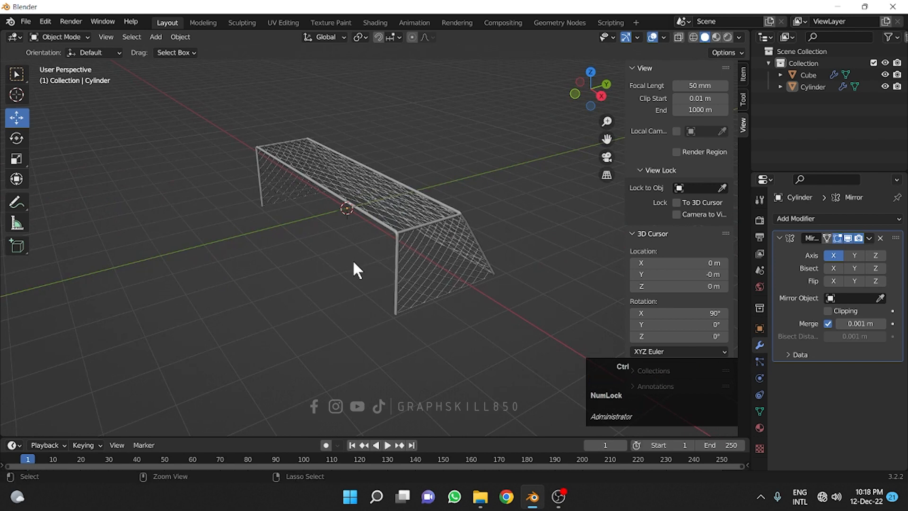
key("ctrl+s")
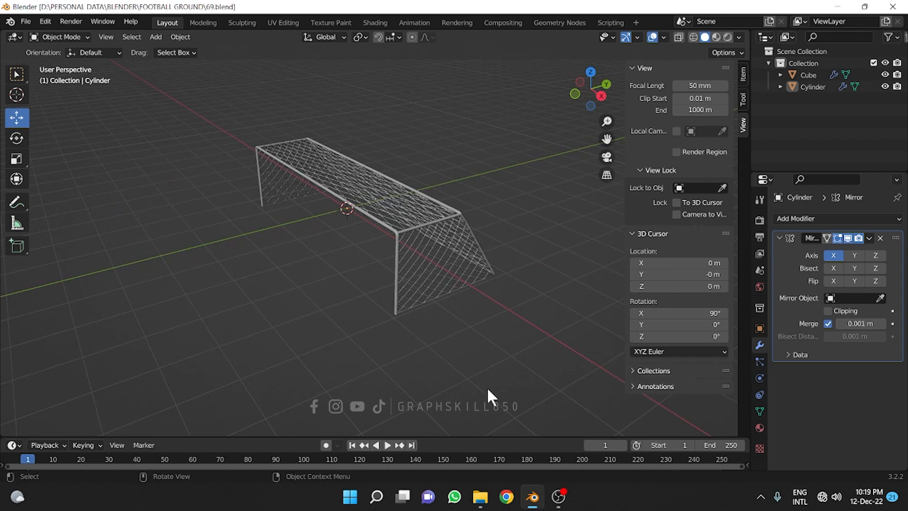